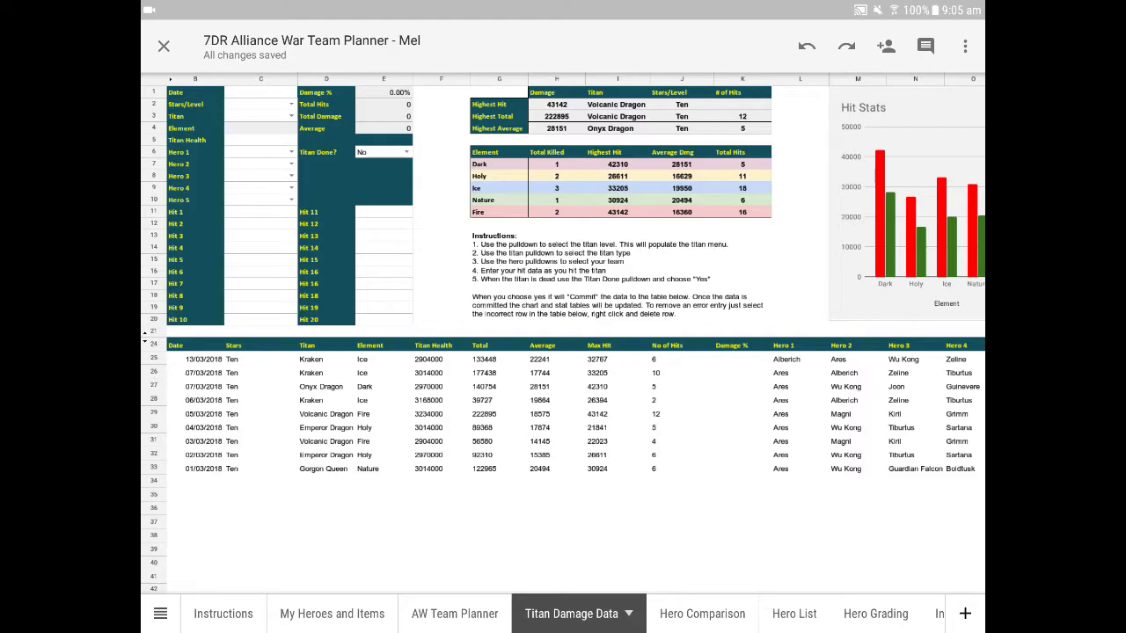
Scroll around the titan tracker sheet to survey its layout.
scroll(351, 264, up, 2)
scroll(352, 264, up, 2)
scroll(352, 264, up, 2)
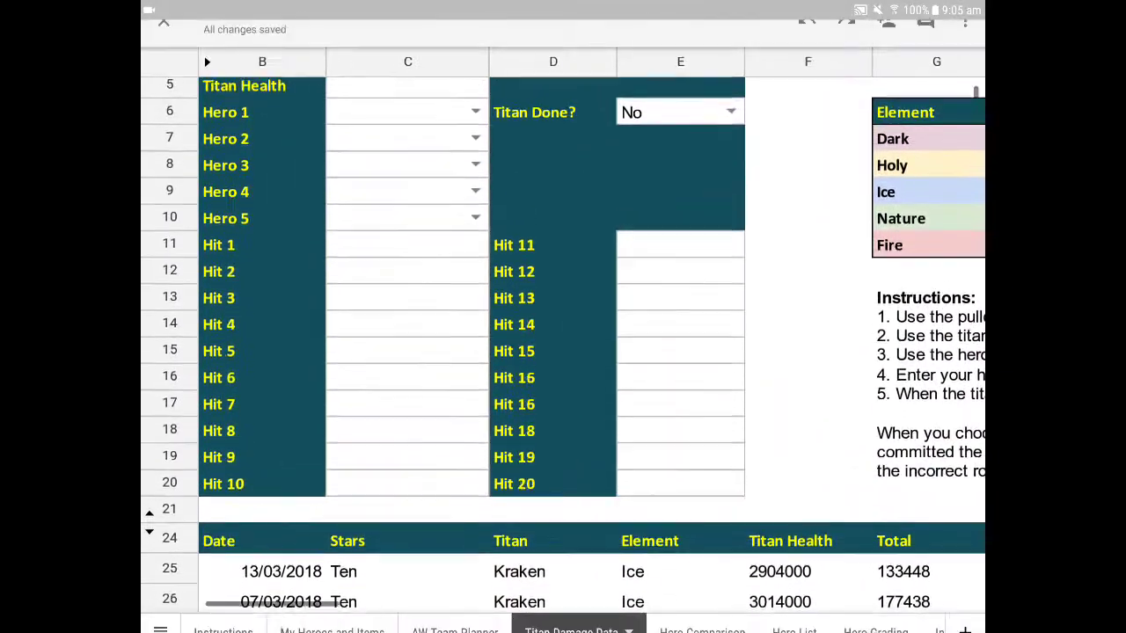
scroll(352, 263, up, 1)
scroll(562, 334, down, 2)
scroll(563, 334, down, 1)
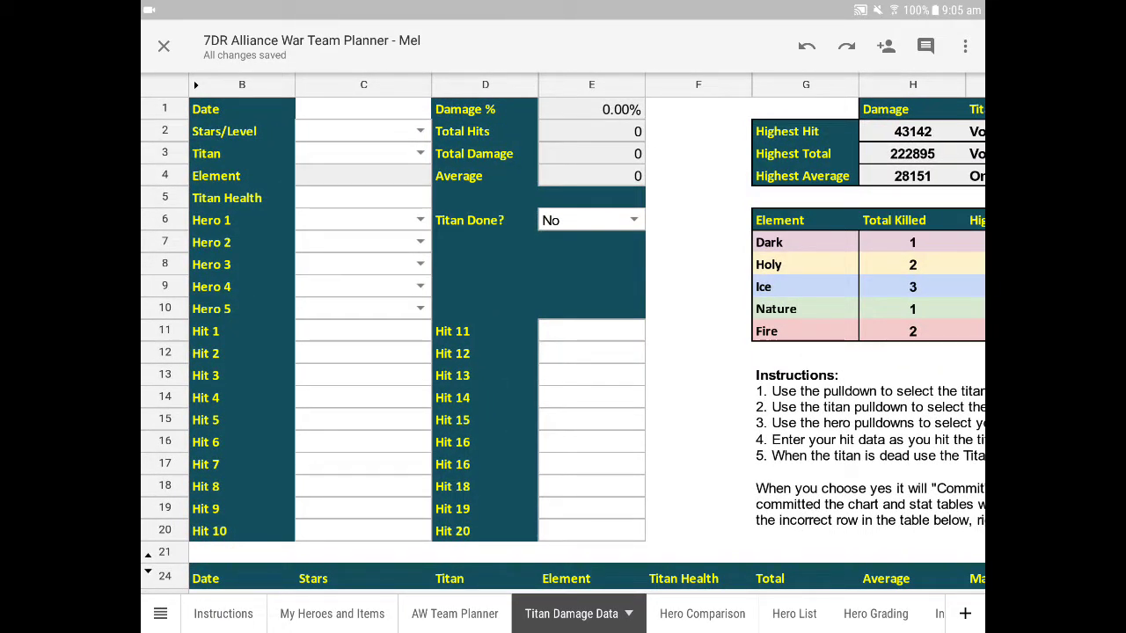
scroll(563, 331, right, 5)
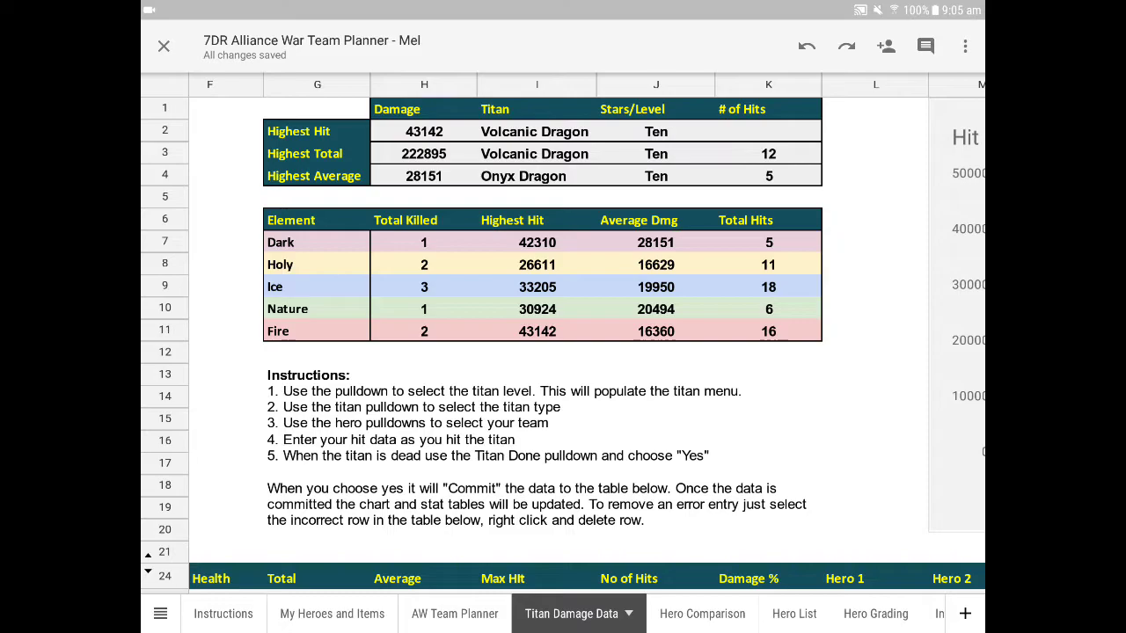
scroll(563, 307, right, 10)
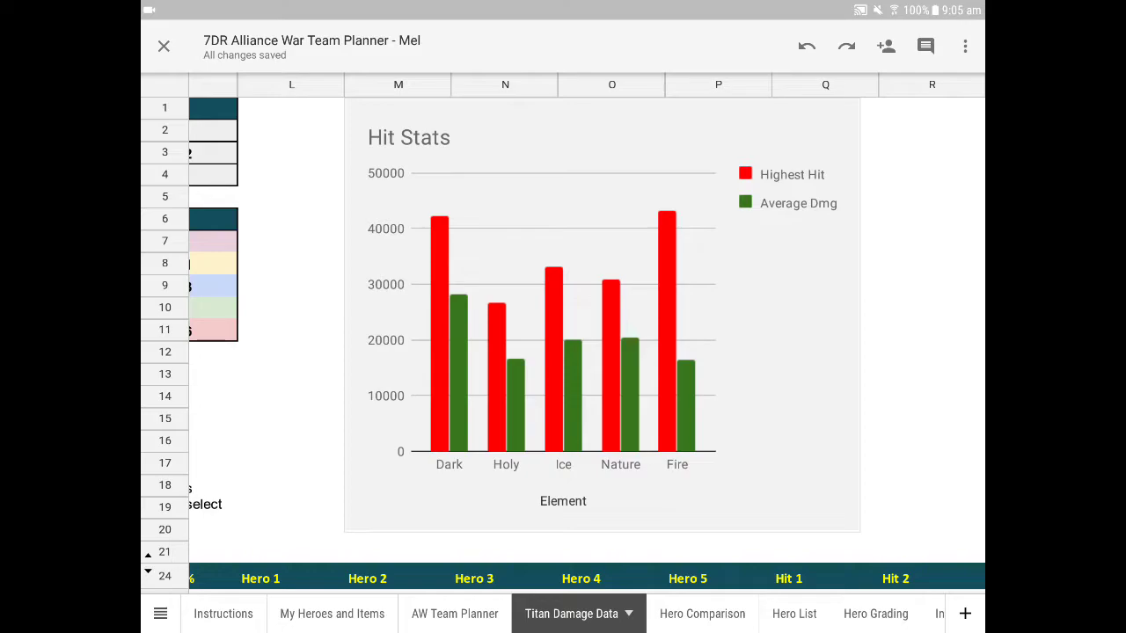
scroll(563, 334, down, 5)
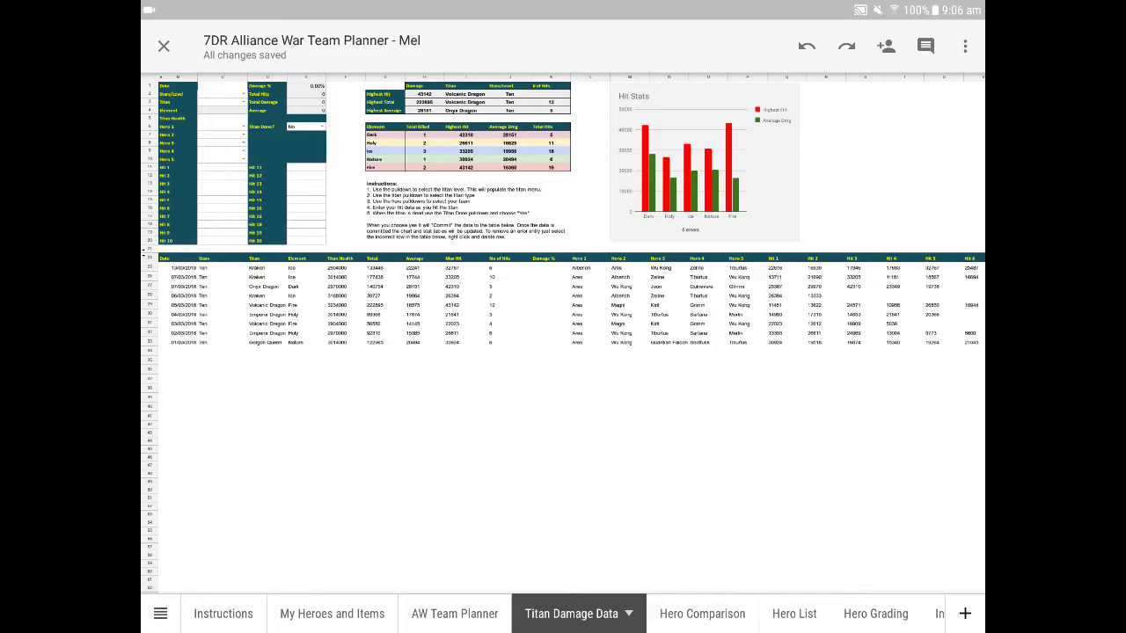
scroll(563, 334, up, 3)
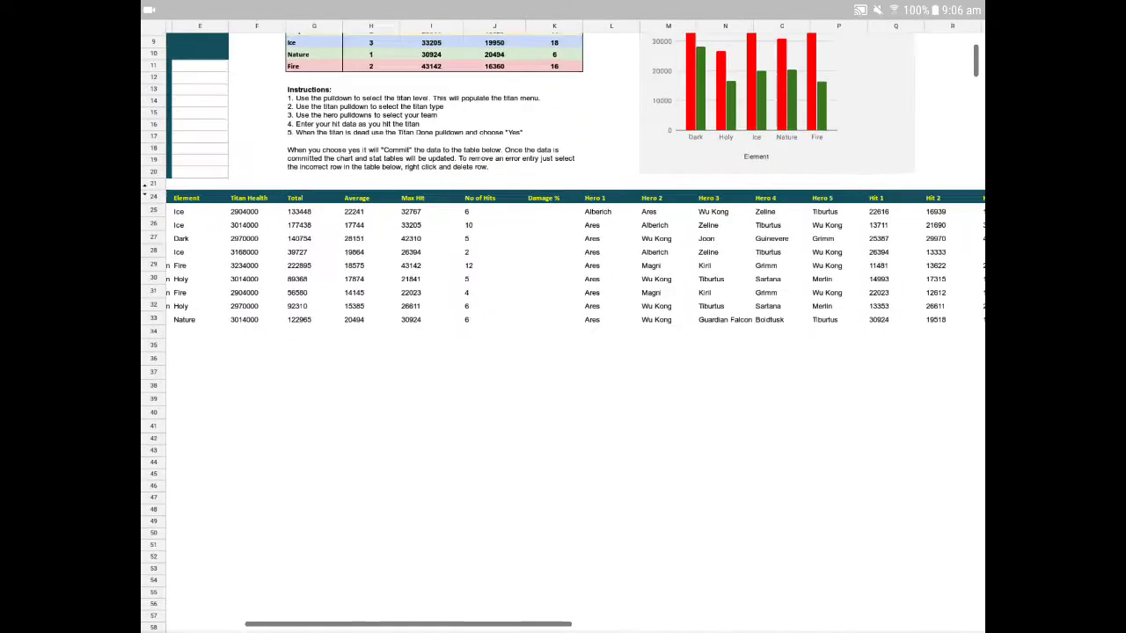
scroll(352, 264, up, 3)
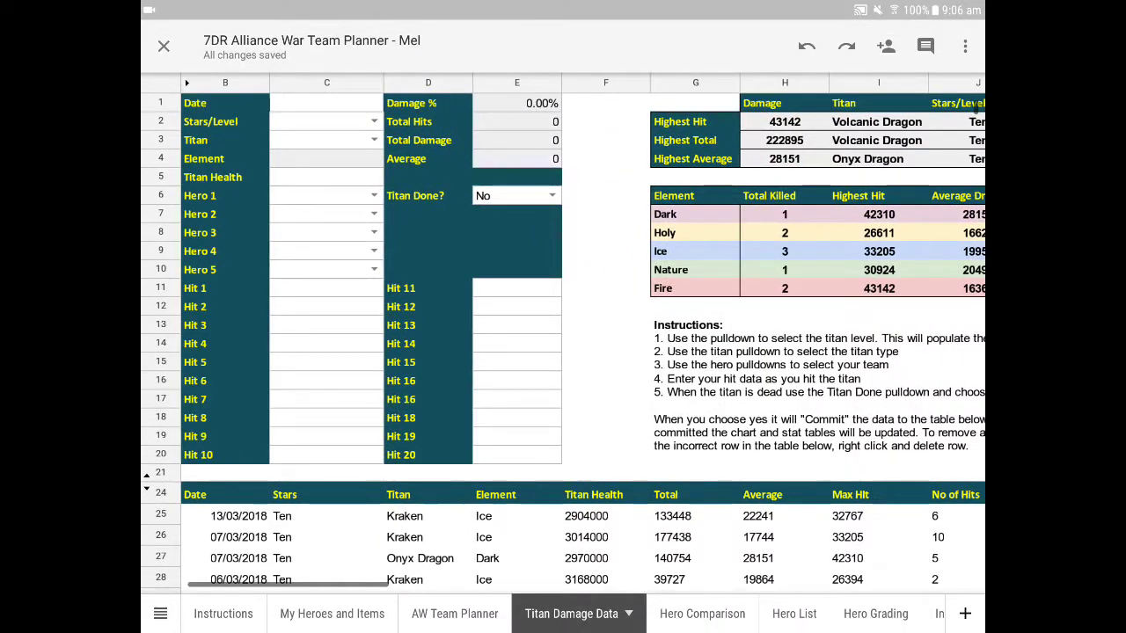
Enter 14/3/2018 as the new run's Date in cell C1.
click(326, 102)
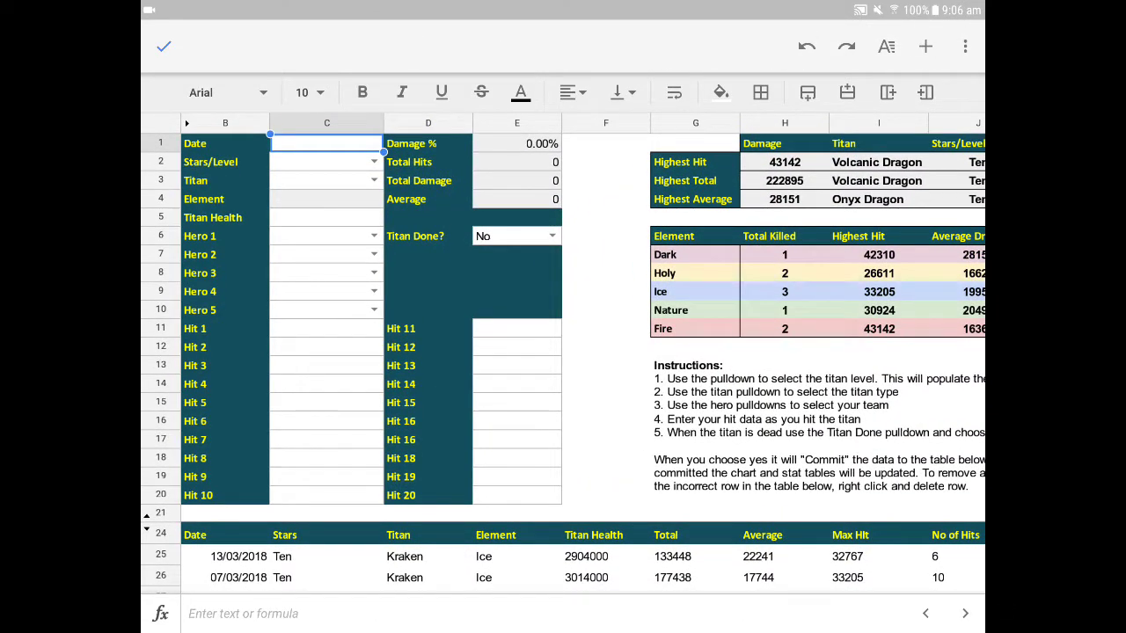
click(326, 144)
click(243, 613)
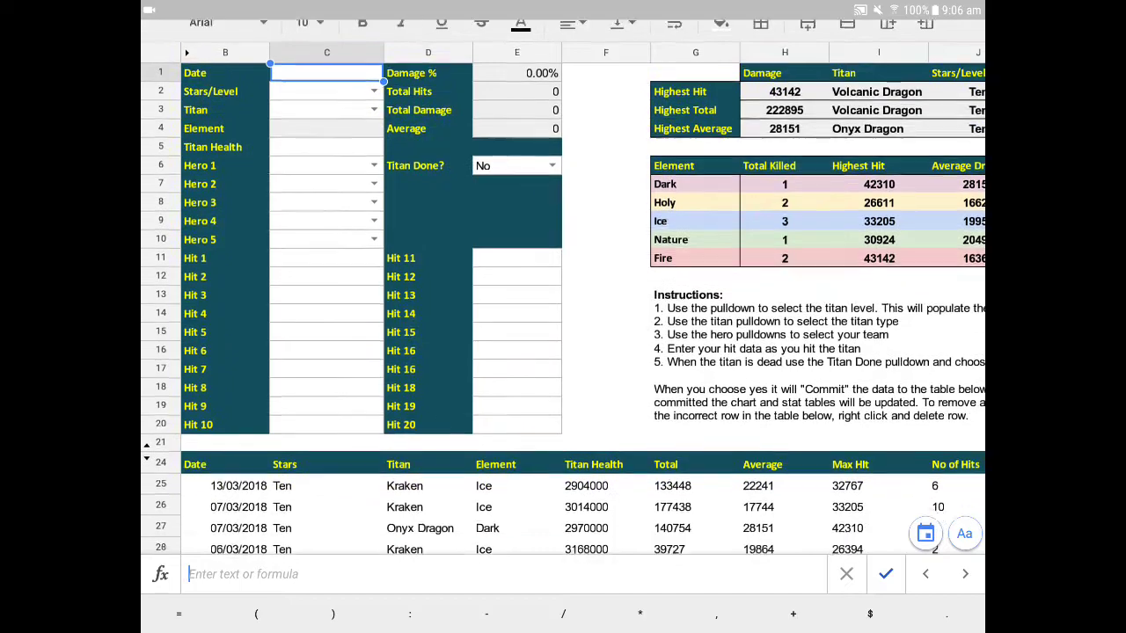
text(1)
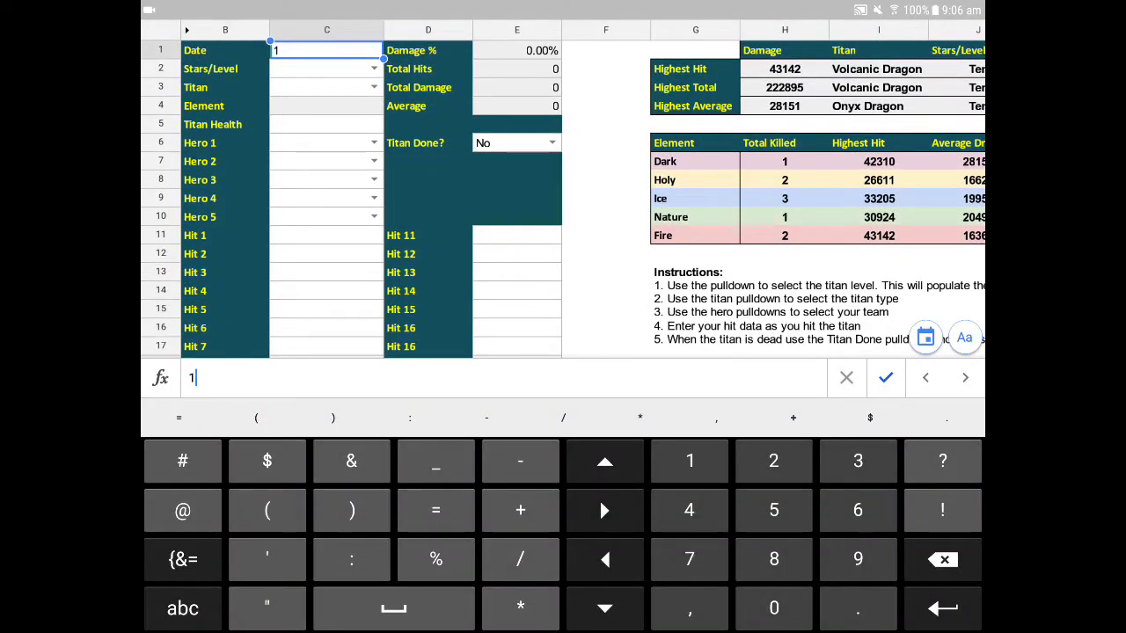
text(4/3)
text(/201)
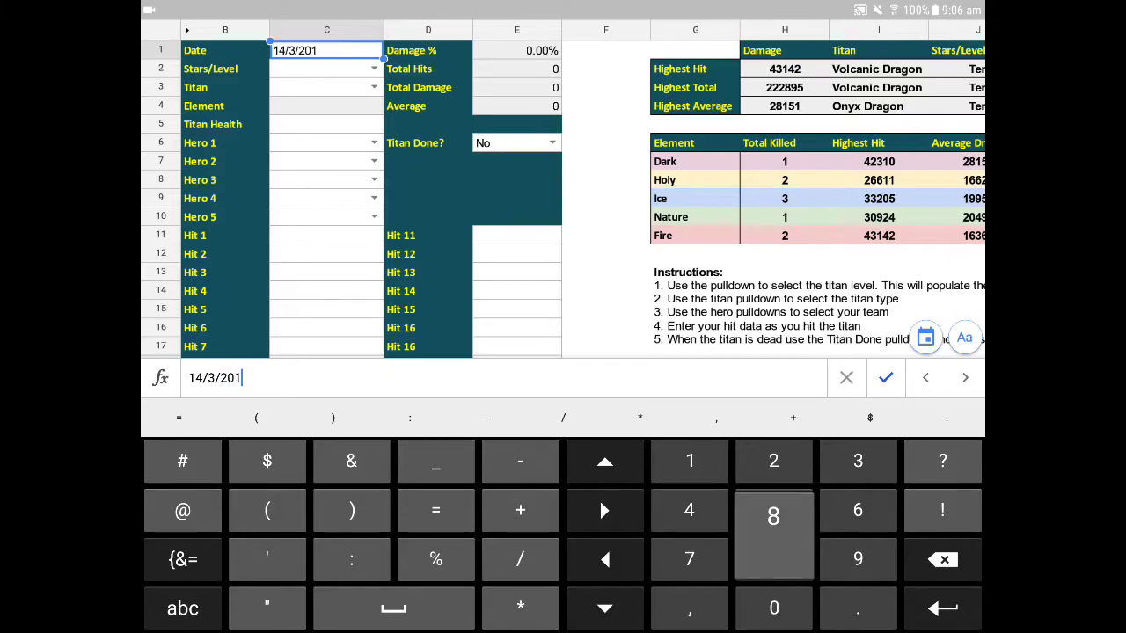
text(8)
key(Return)
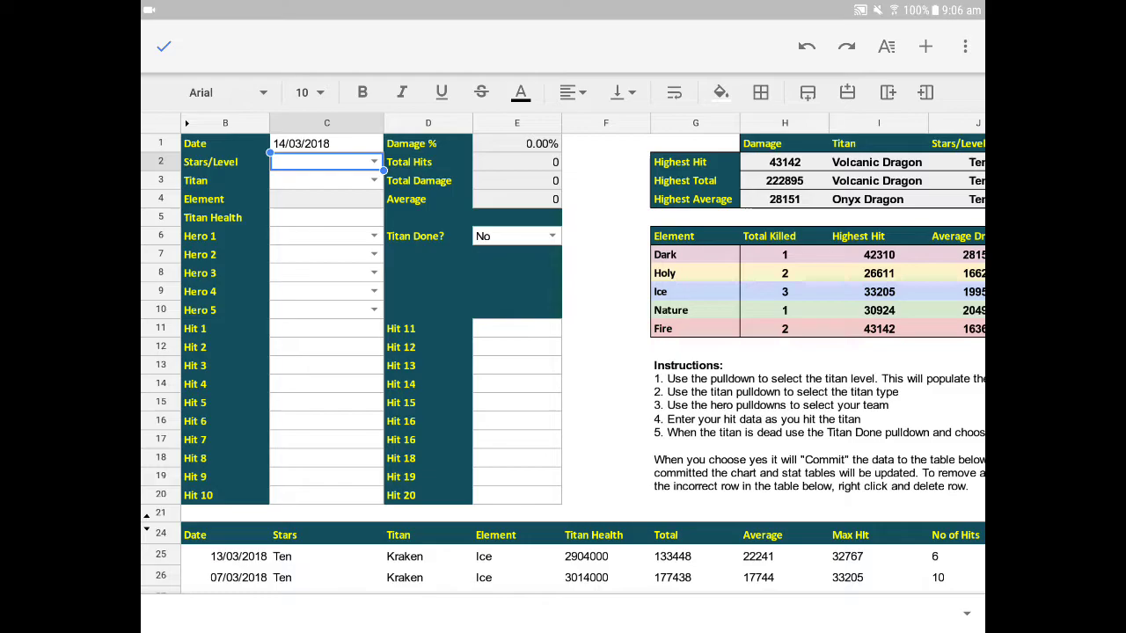
Set Stars/Level to Seven and browse the titan list without choosing.
click(327, 162)
click(373, 162)
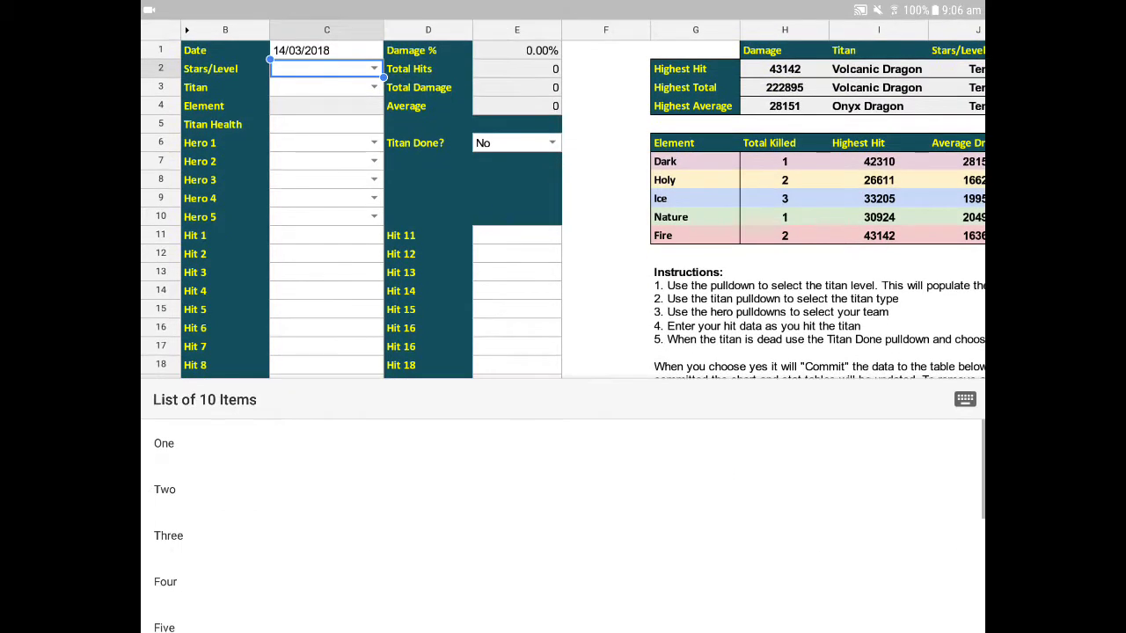
scroll(563, 528, down, 5)
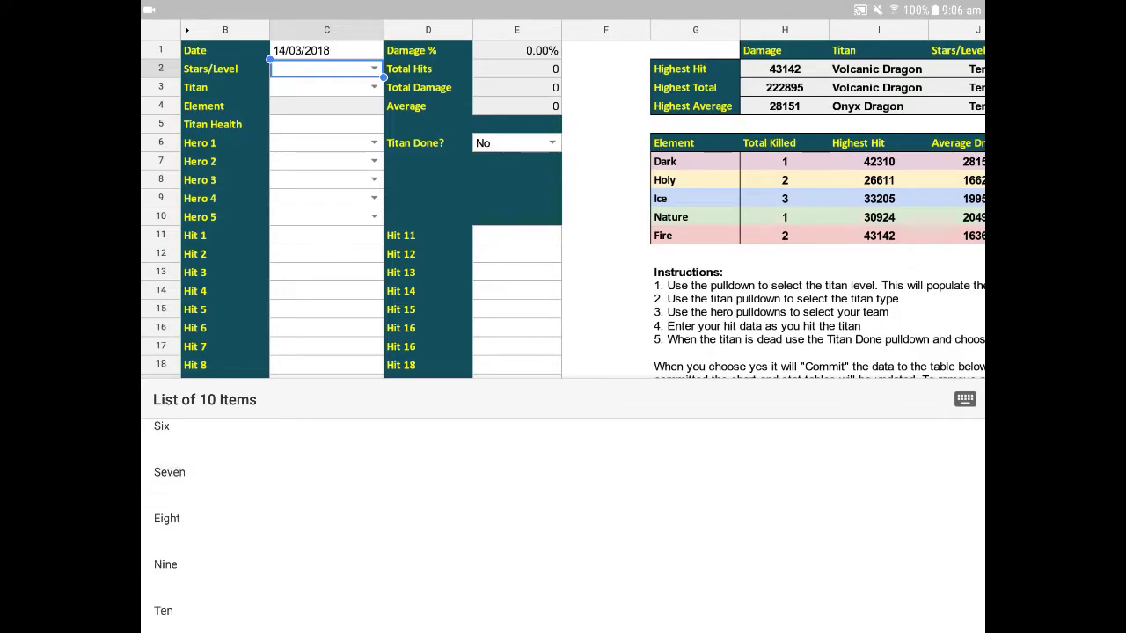
click(169, 473)
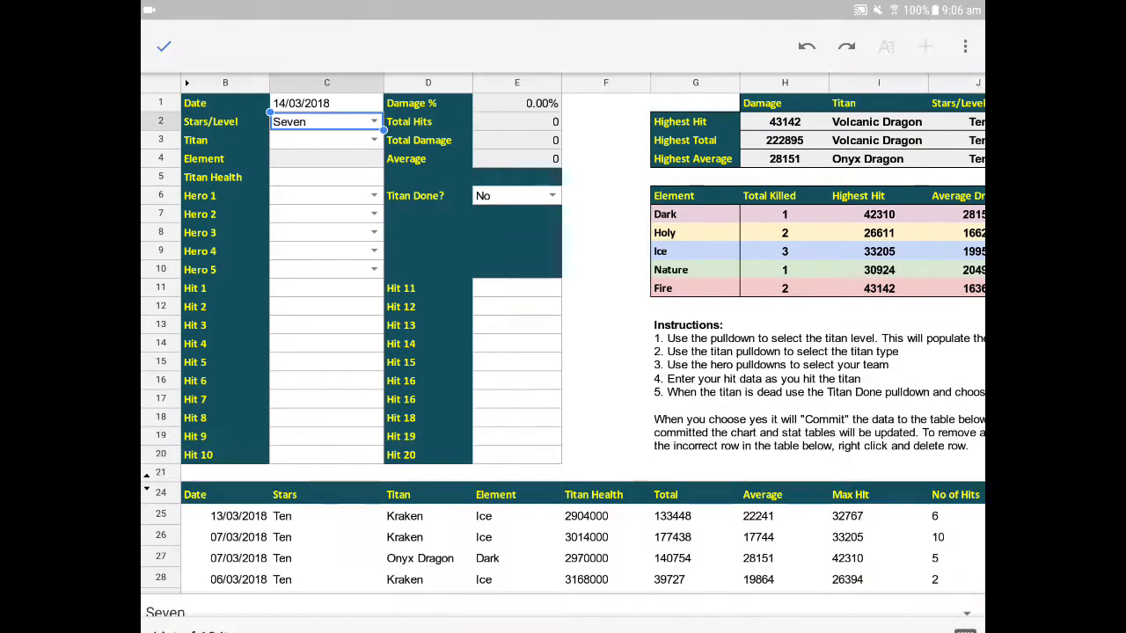
click(374, 180)
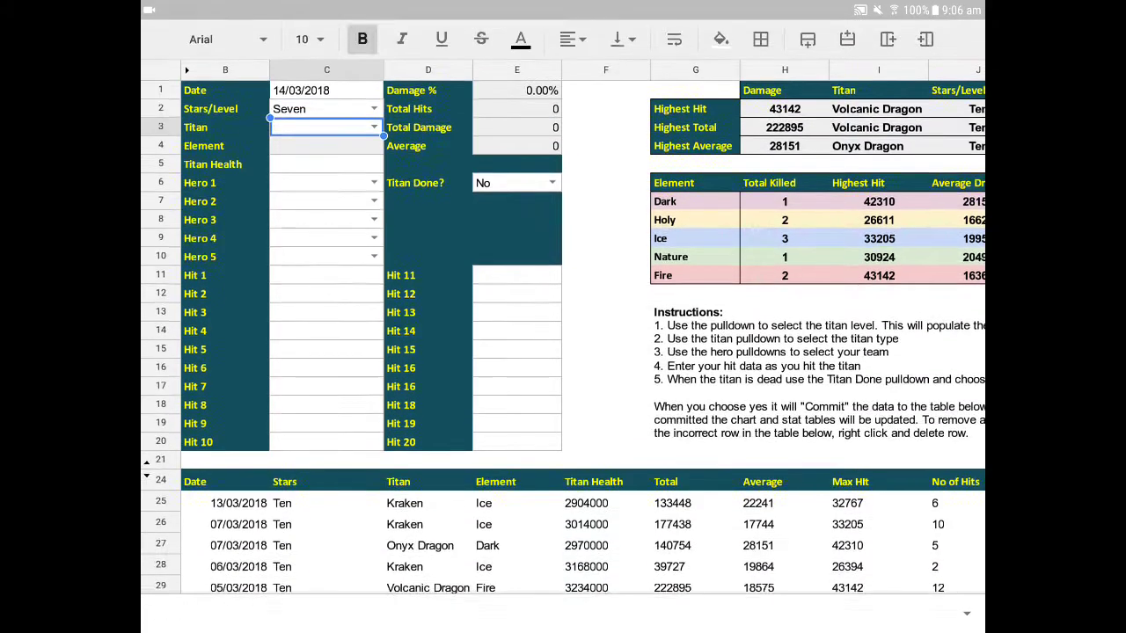
scroll(563, 528, down, 5)
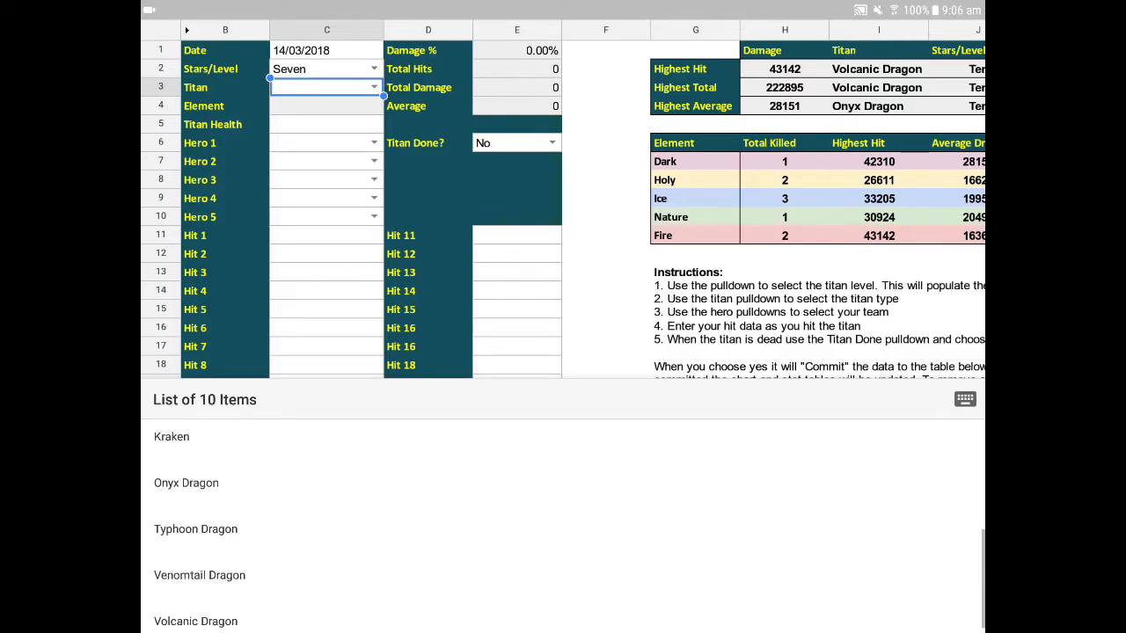
scroll(547, 524, up, 5)
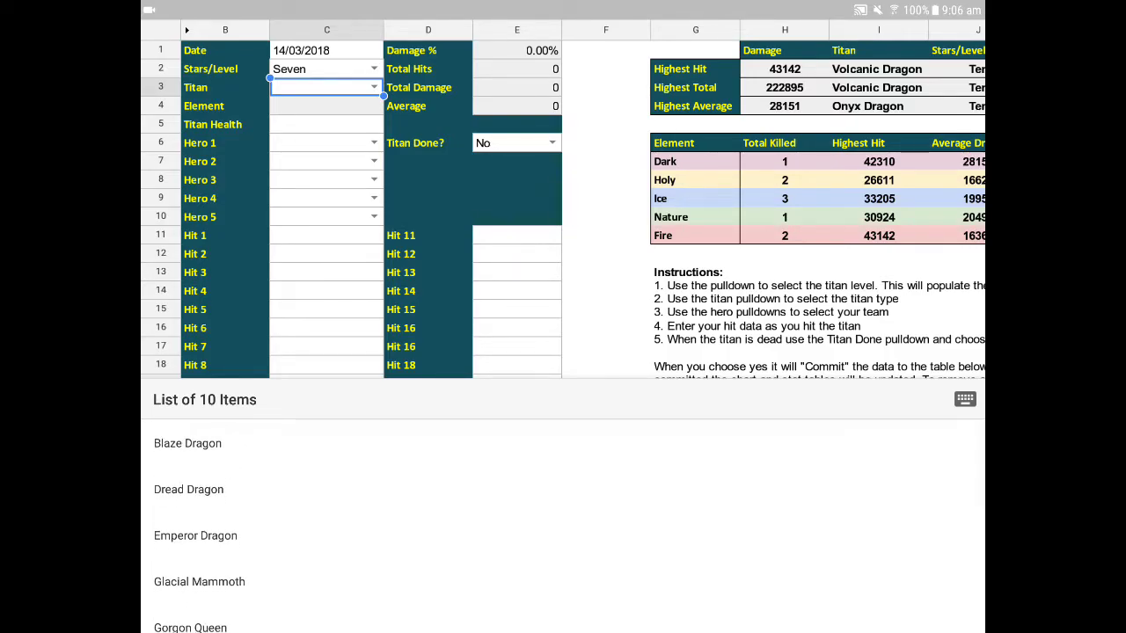
key(Escape)
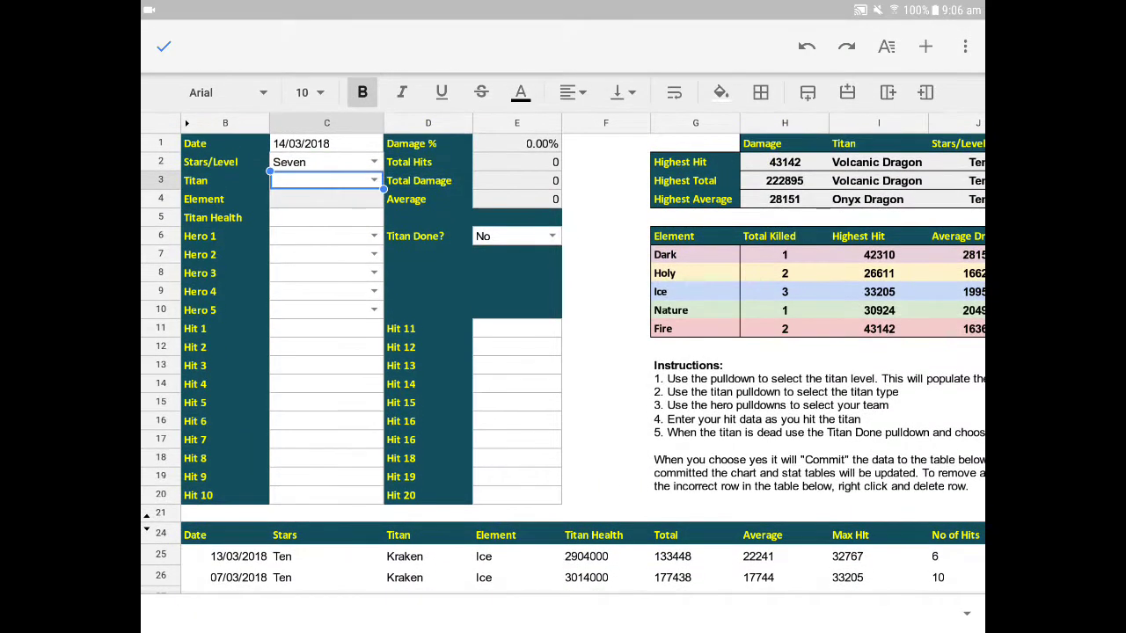
Change Stars/Level to Ten and choose Emperor Dragon as the Titan.
click(372, 111)
scroll(563, 527, down, 5)
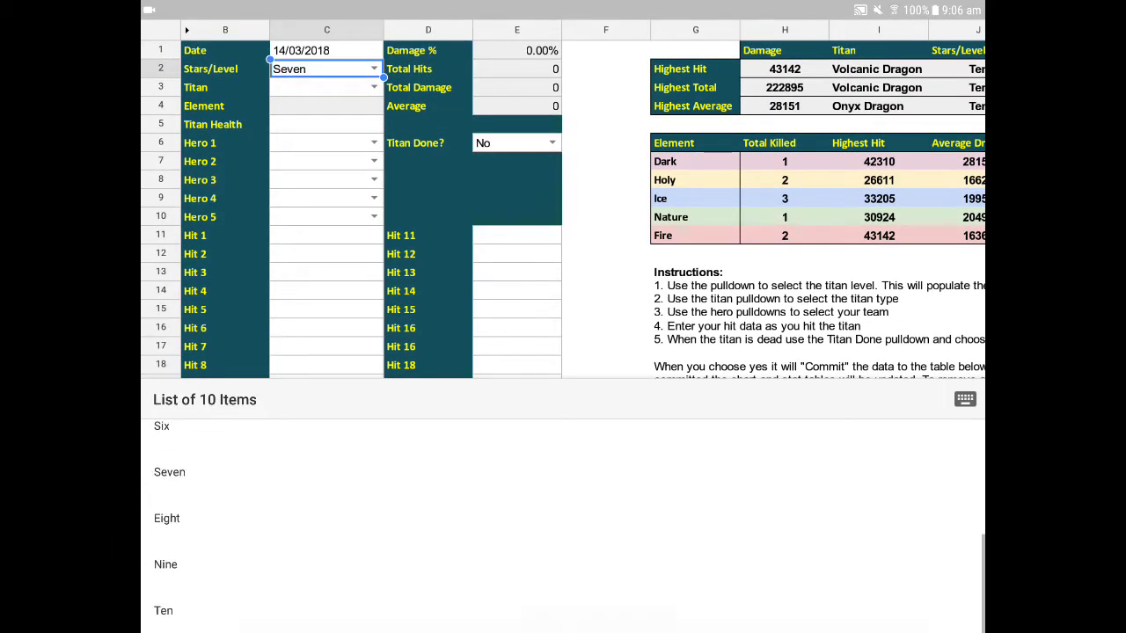
click(163, 615)
click(374, 181)
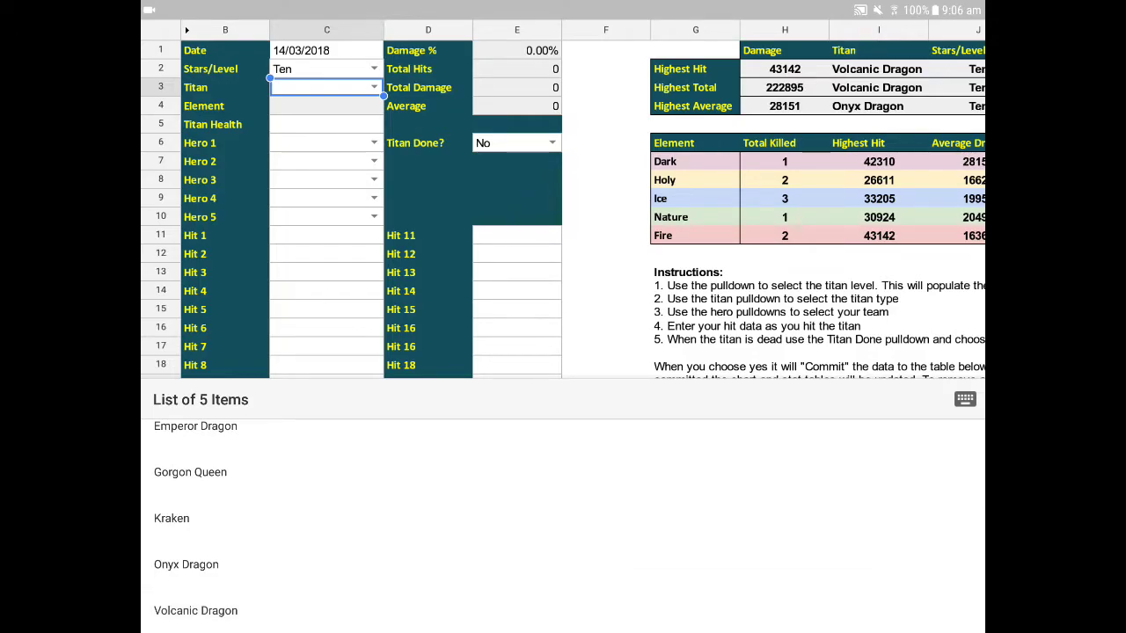
scroll(563, 528, up, 1)
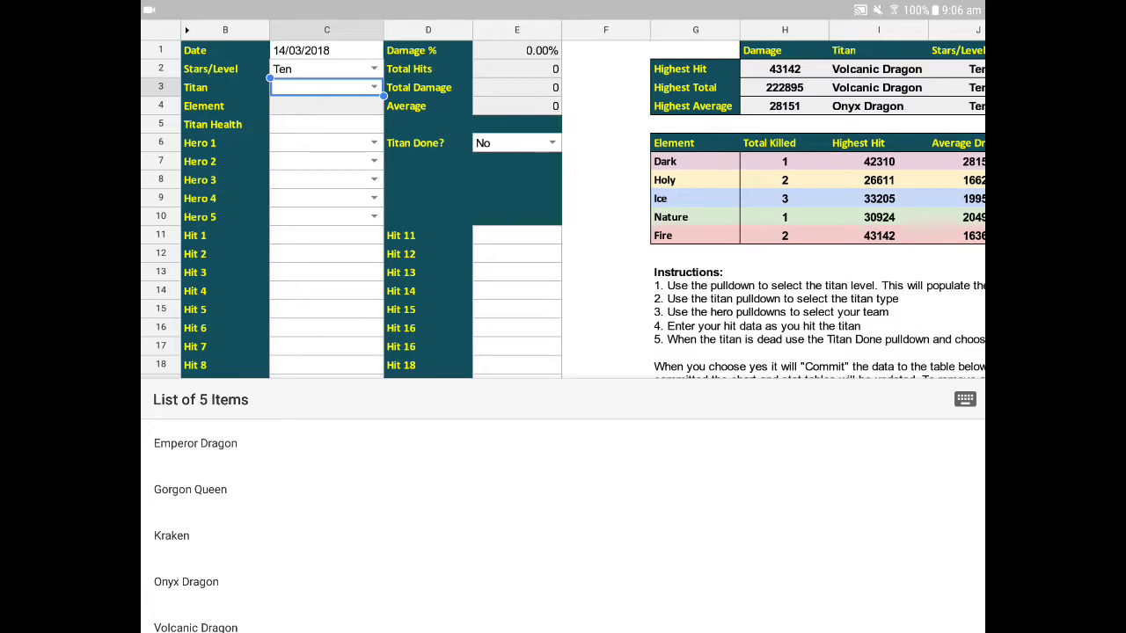
click(196, 443)
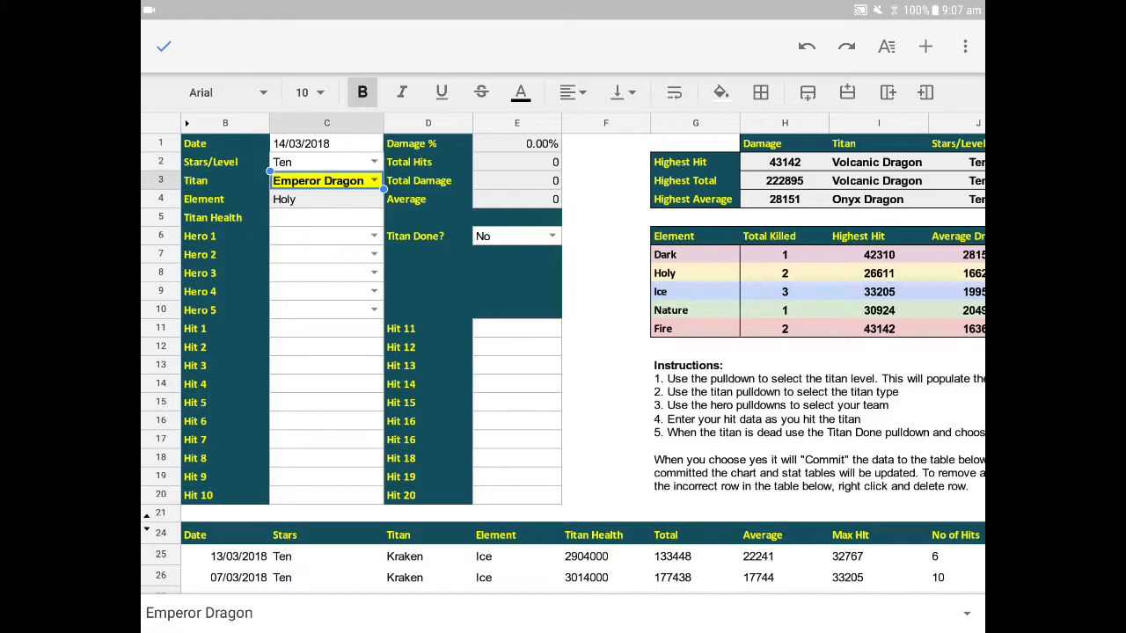
Enter 2097000 as Titan Health in cell C5 and hide the keyboard.
click(326, 217)
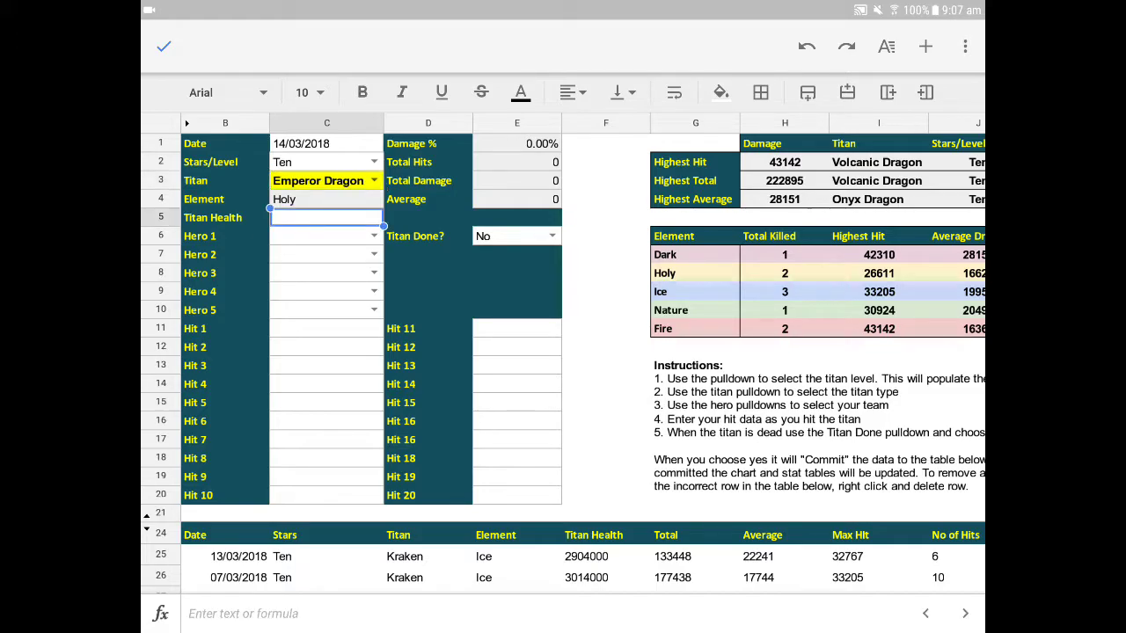
click(326, 217)
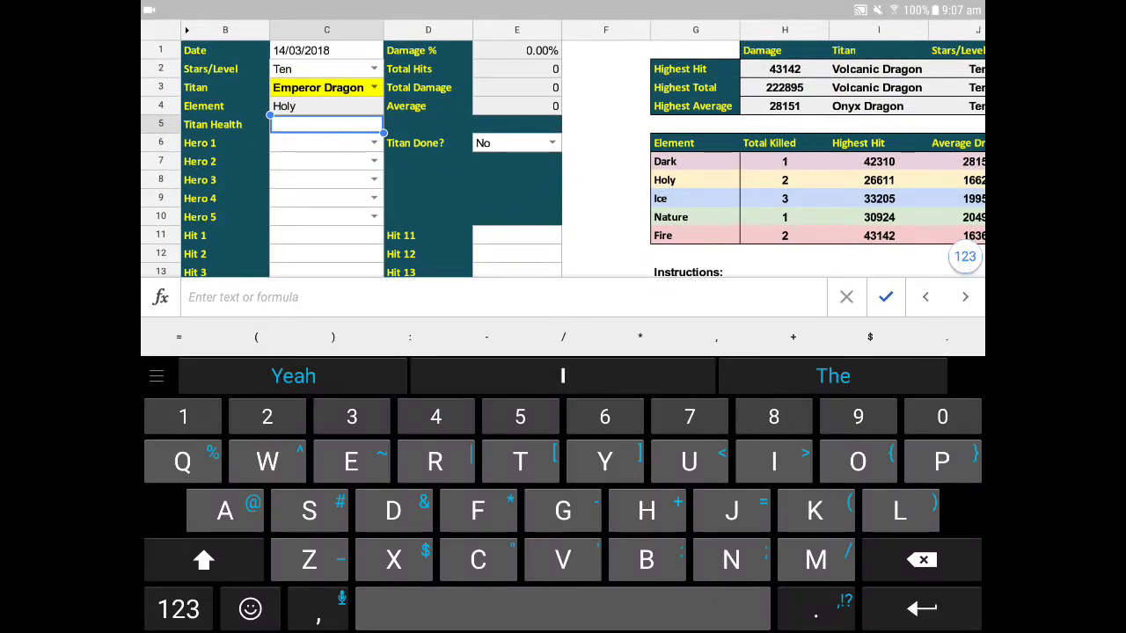
text(2097)
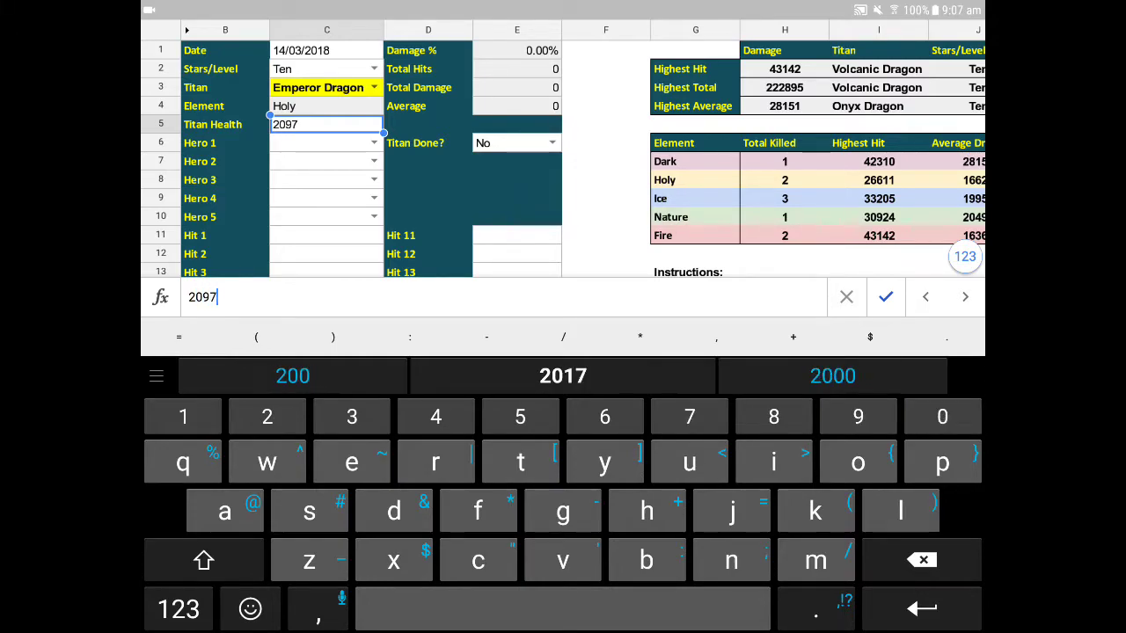
text(000)
key(Return)
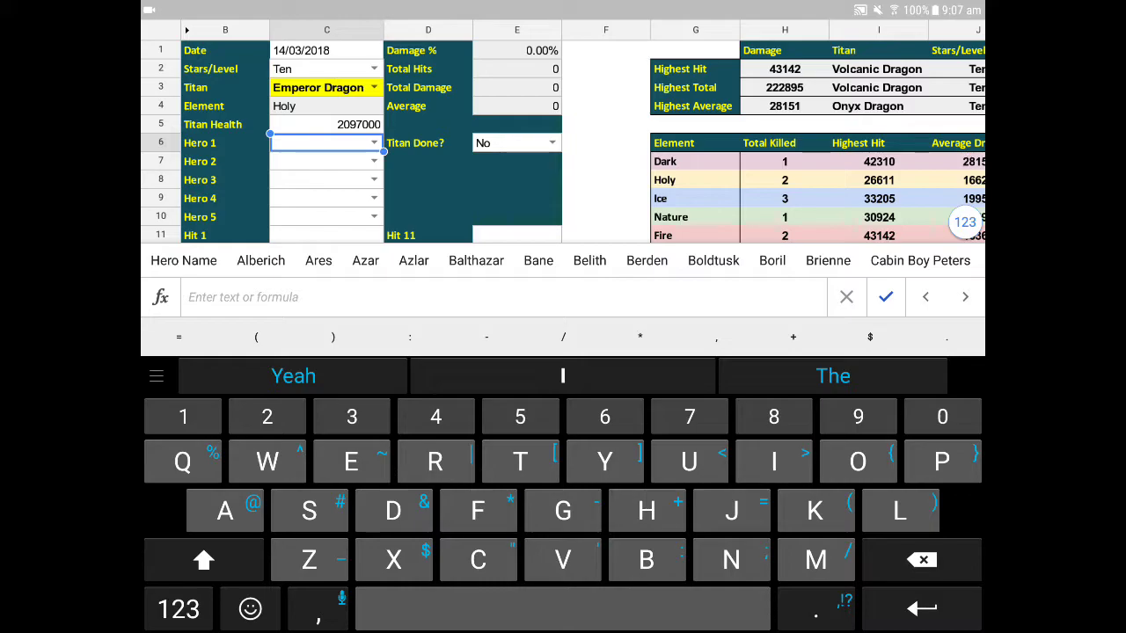
key(Escape)
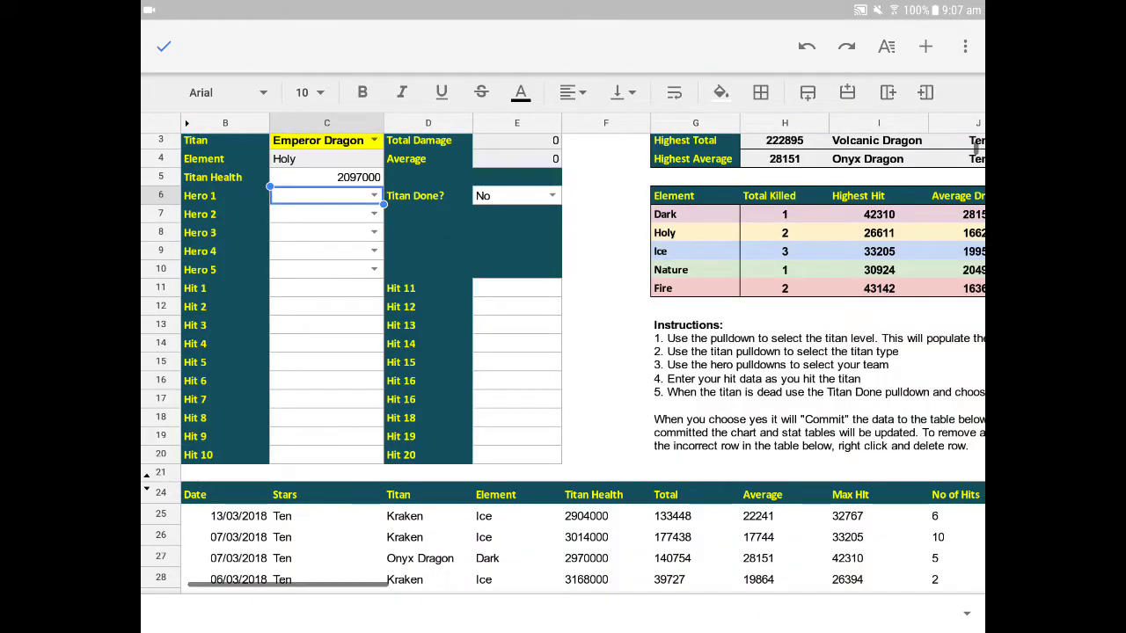
Set Hero 1 to Alberich, Hero 2 to Ares and Hero 3 to Wu Kong.
click(374, 196)
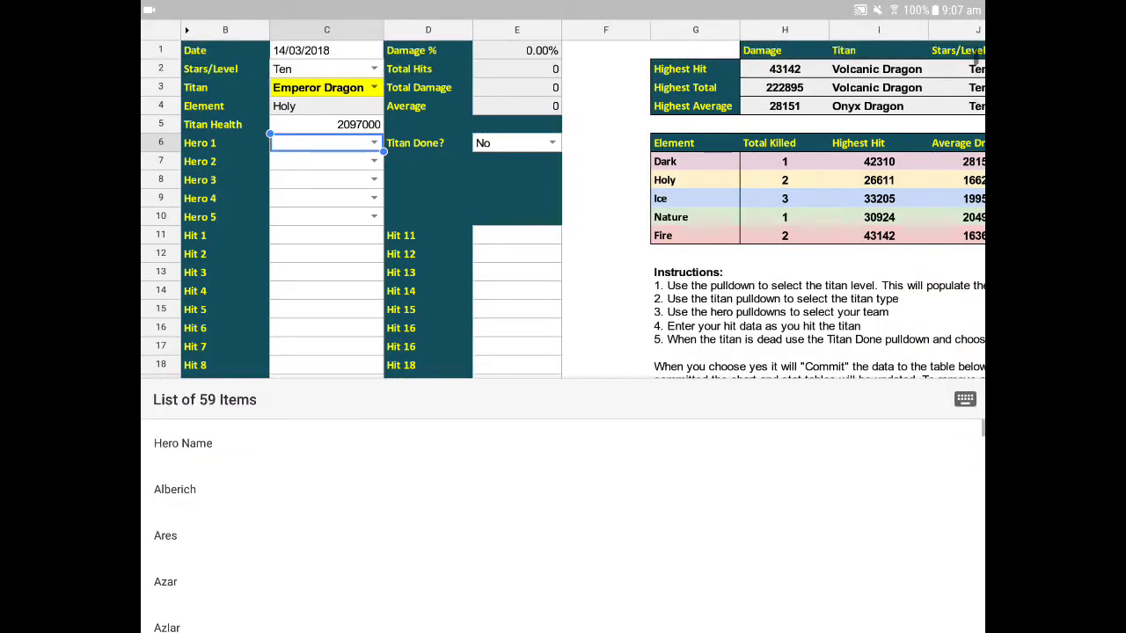
click(174, 489)
click(326, 214)
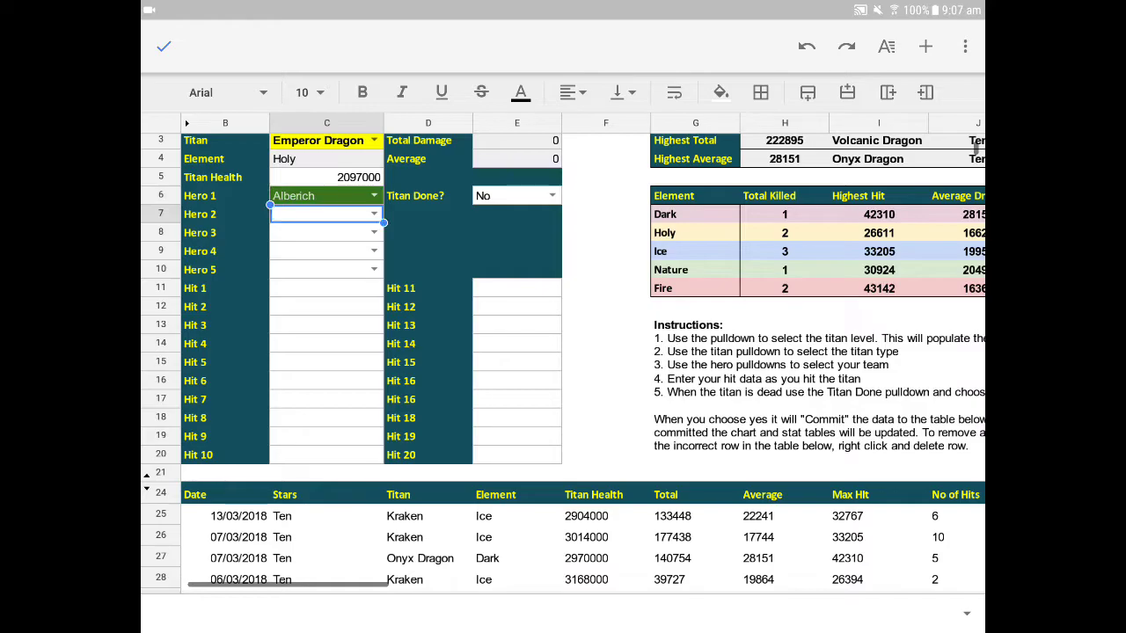
click(374, 214)
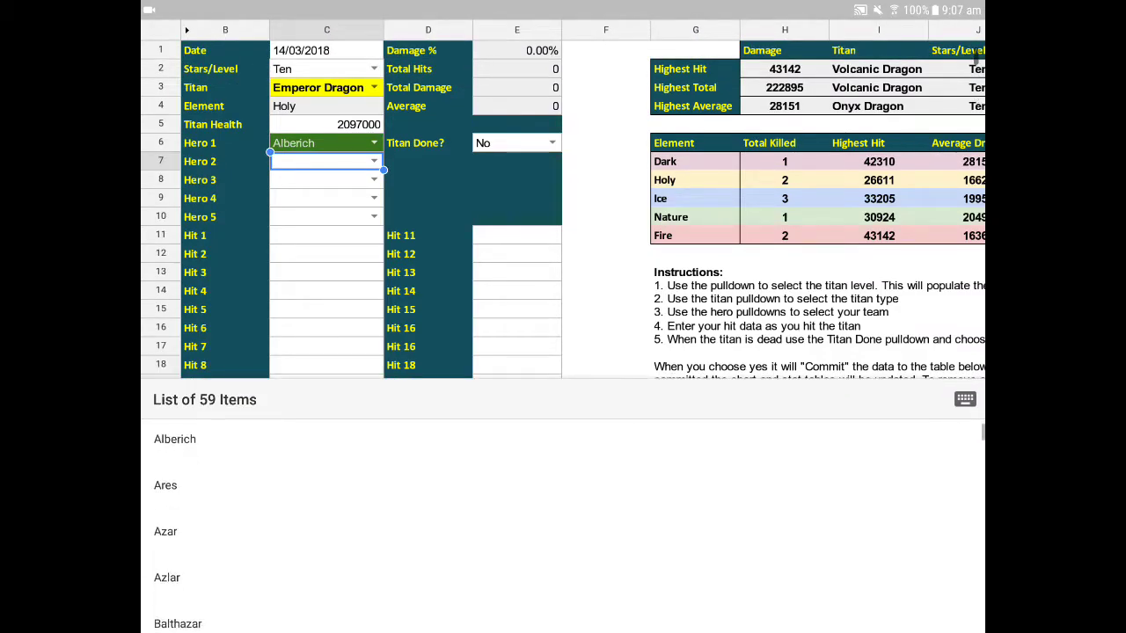
click(165, 491)
click(326, 232)
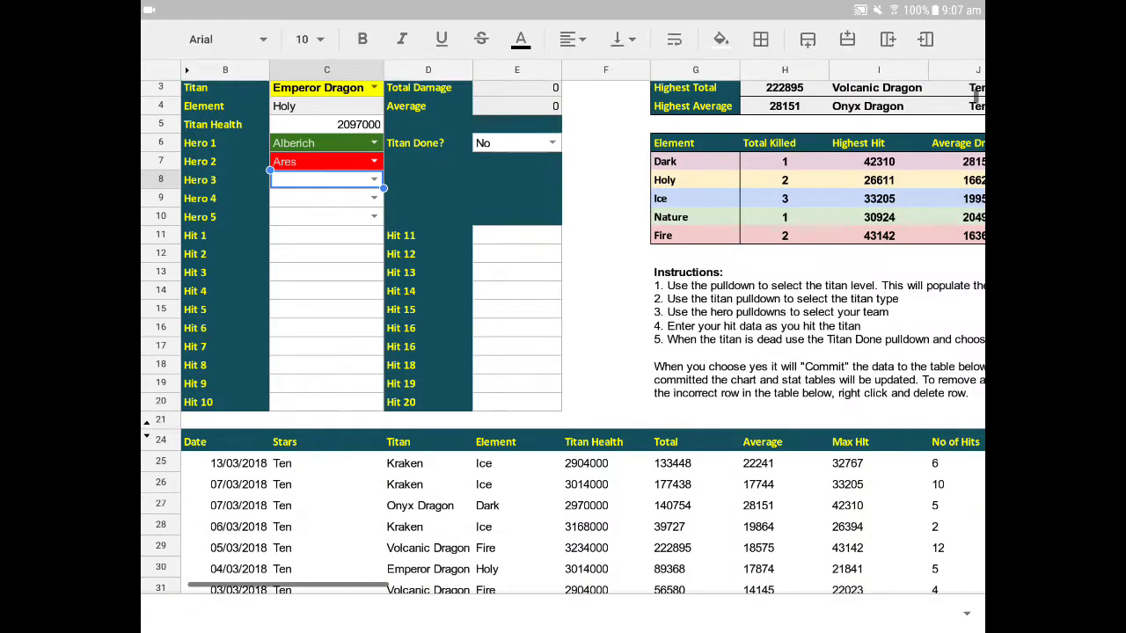
click(374, 179)
scroll(563, 519, down, 10)
scroll(563, 519, down, 15)
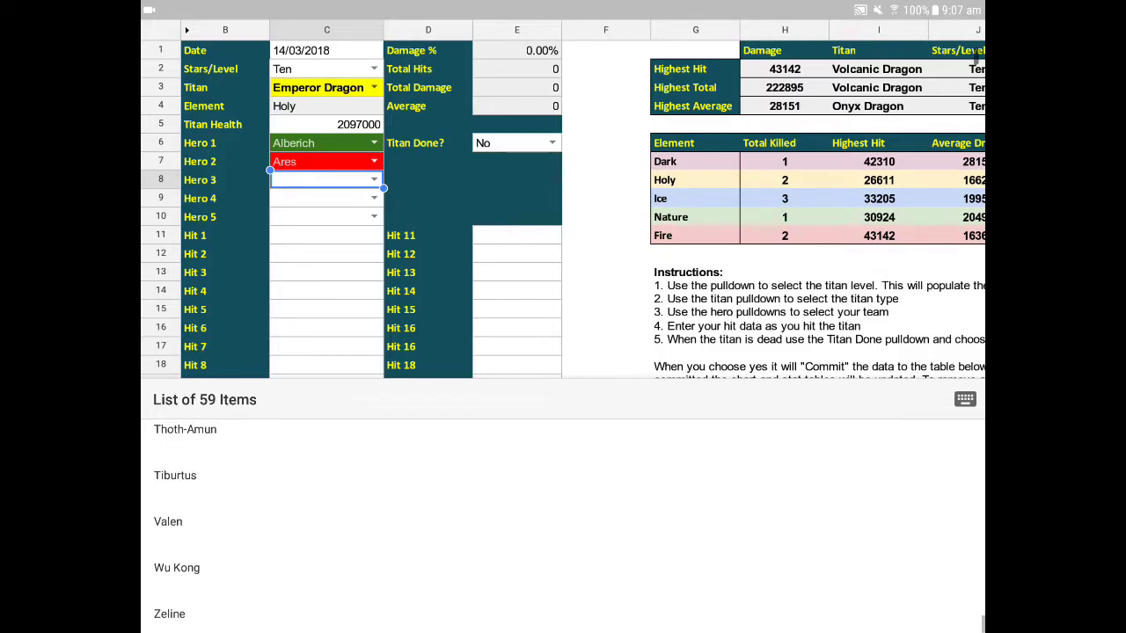
click(177, 564)
Set Hero 4 to Joon and Hero 5 to Guardian Jackal.
click(326, 251)
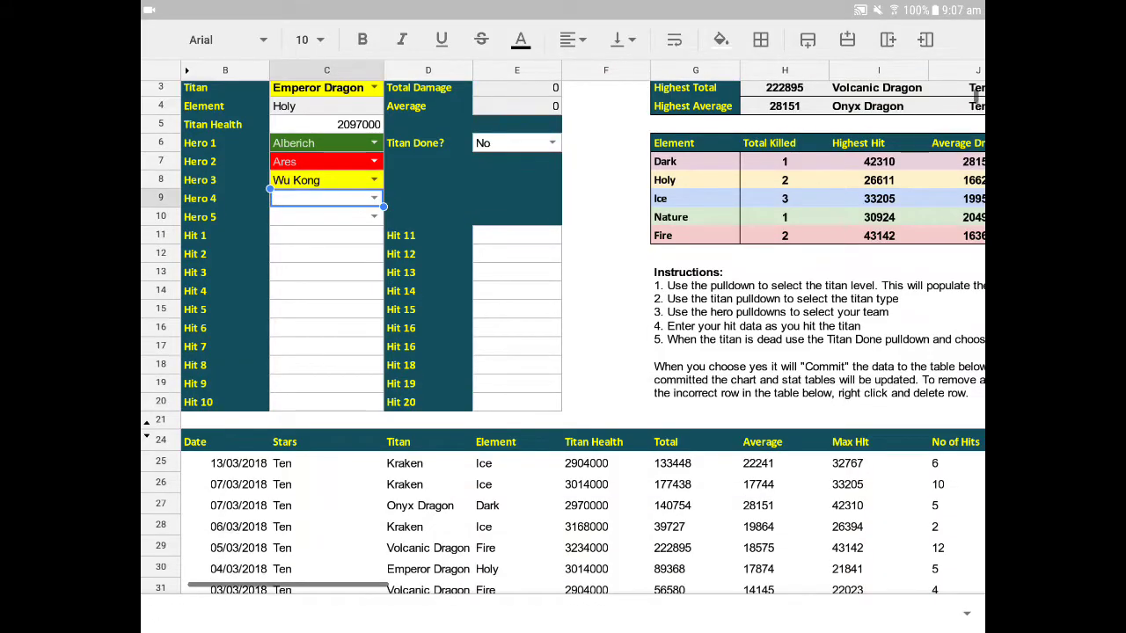
click(374, 197)
scroll(563, 519, down, 10)
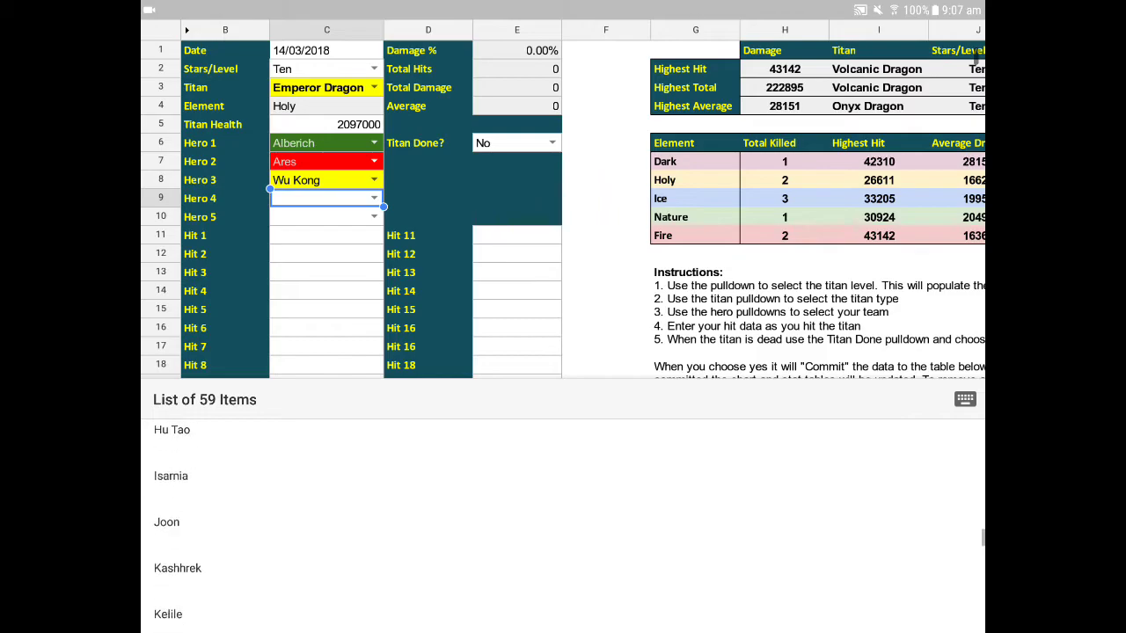
click(166, 489)
click(325, 267)
click(374, 216)
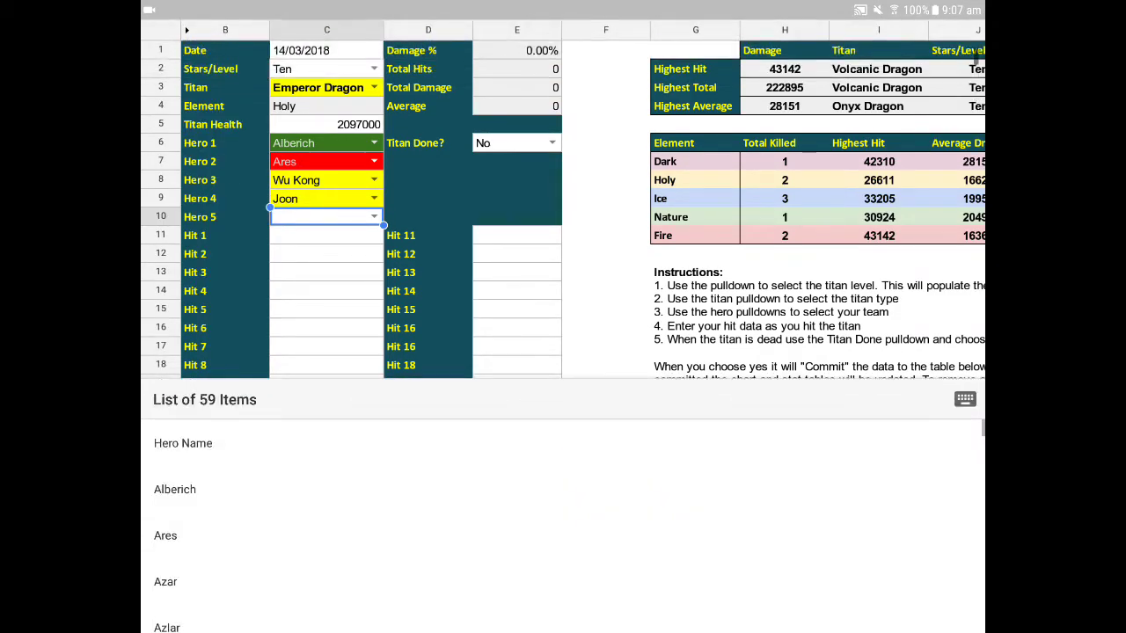
scroll(563, 519, down, 3)
scroll(563, 519, down, 3)
scroll(563, 519, down, 3)
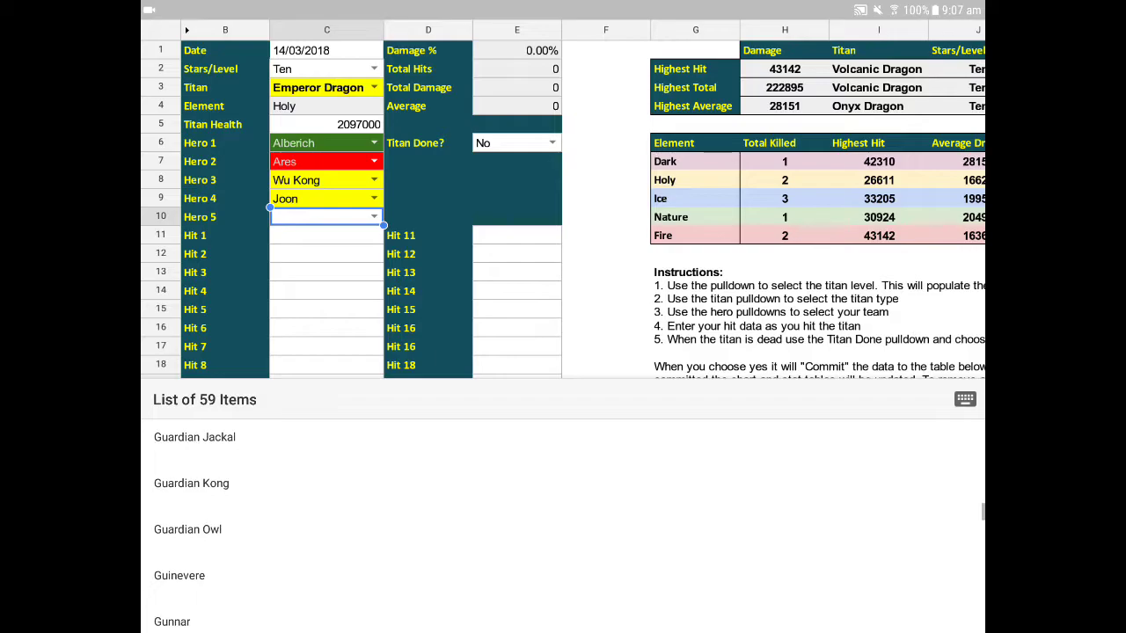
click(195, 436)
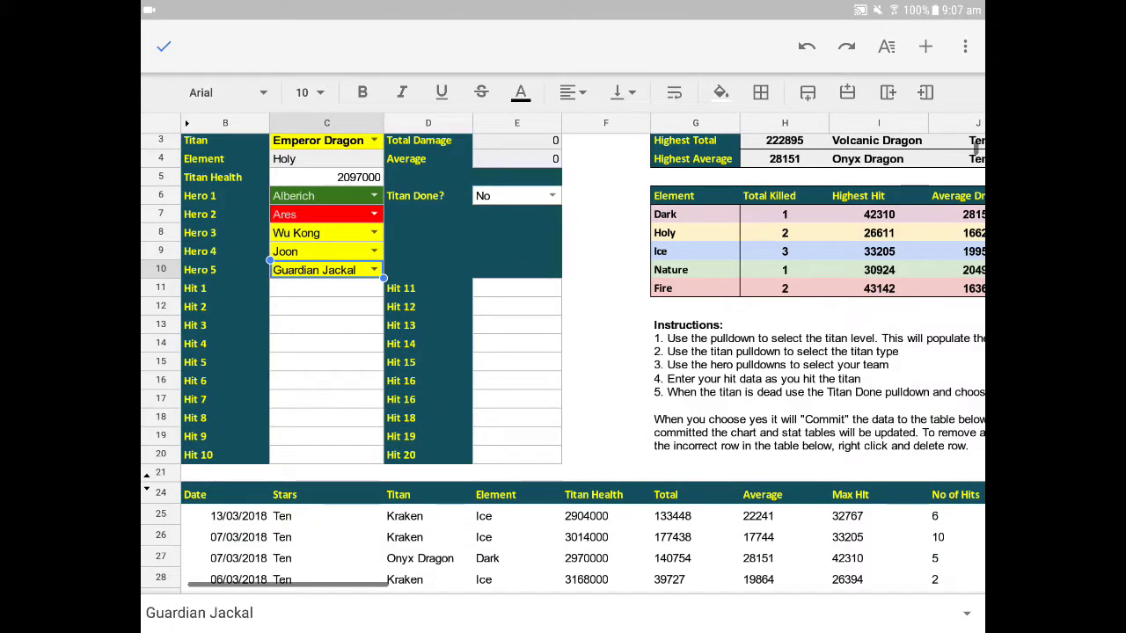
click(325, 288)
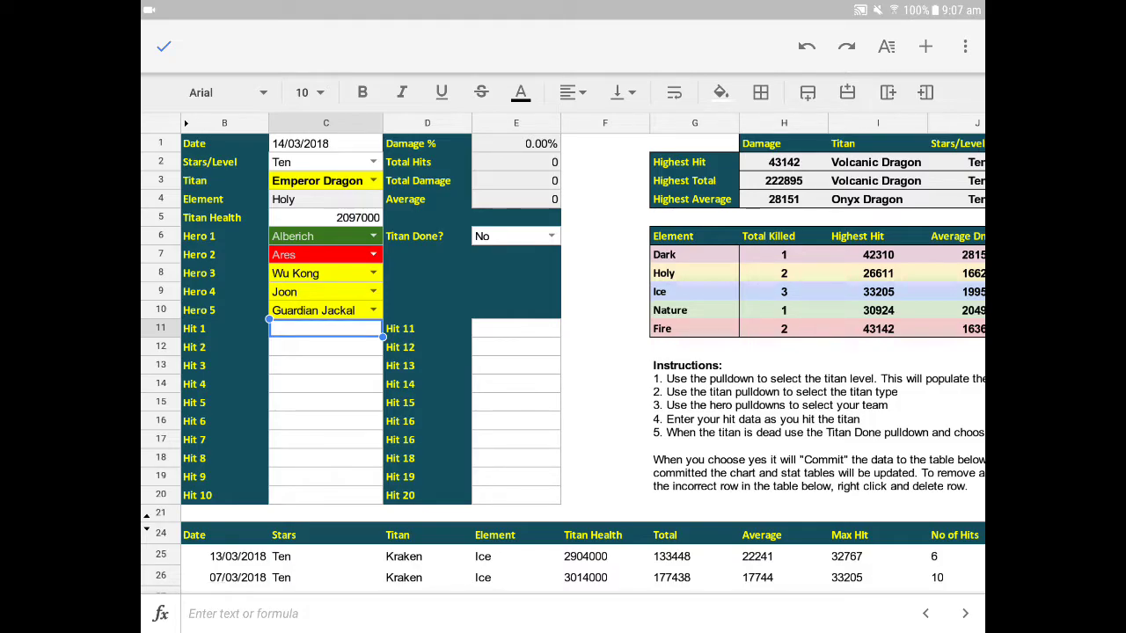
Enter Hit 1–3 values of 24354, 45765 and 8064.
click(325, 329)
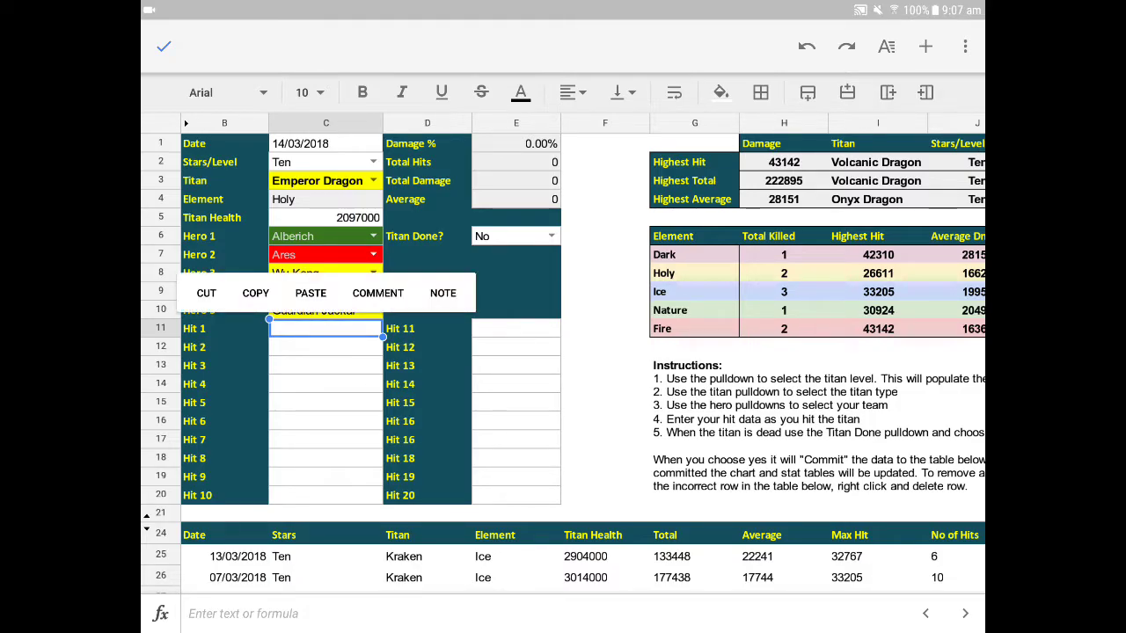
key(Escape)
click(326, 328)
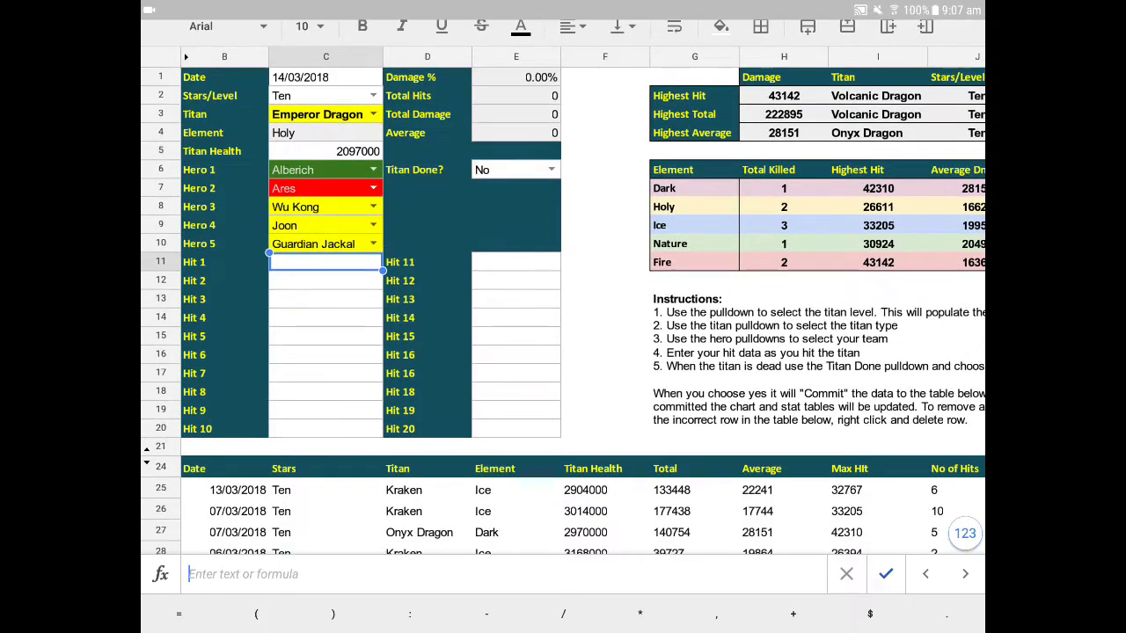
text(24)
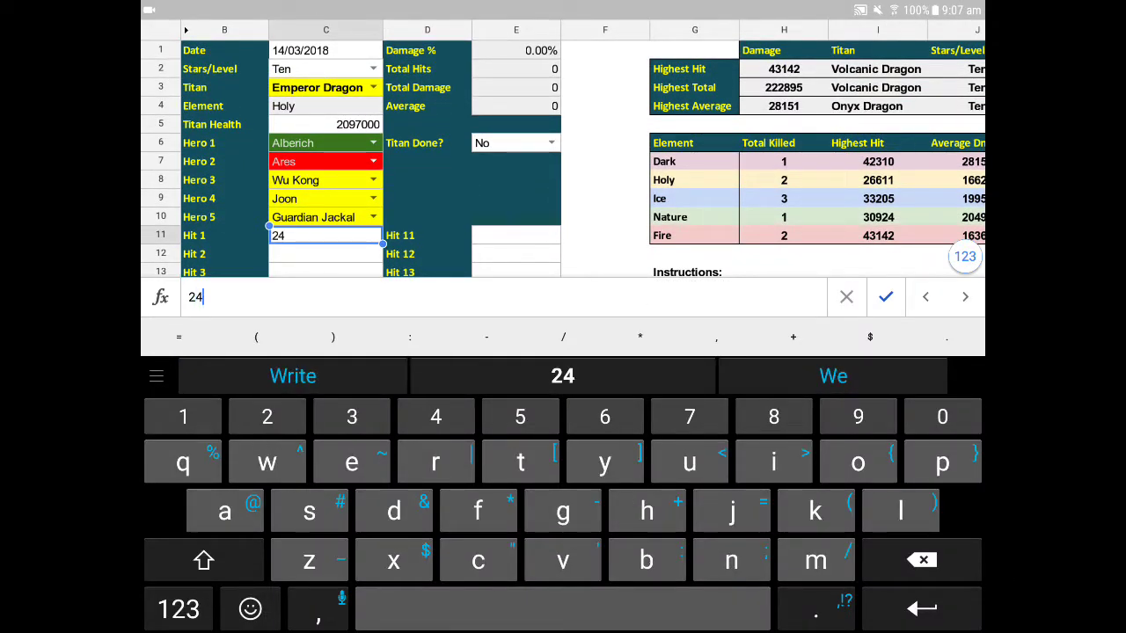
text(354)
key(Return)
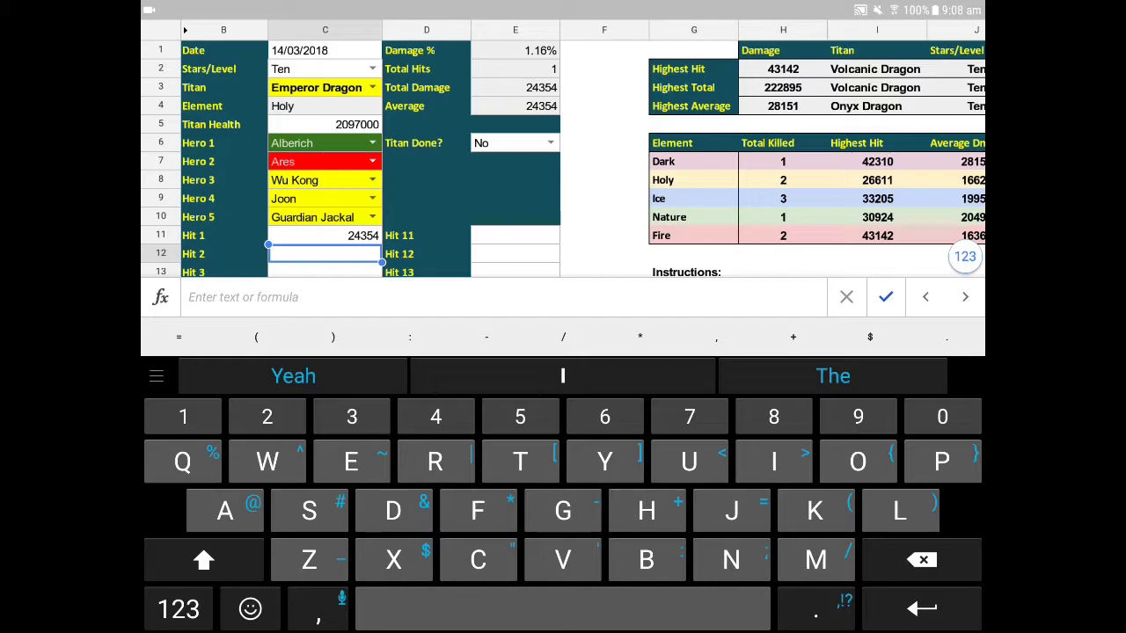
text(457)
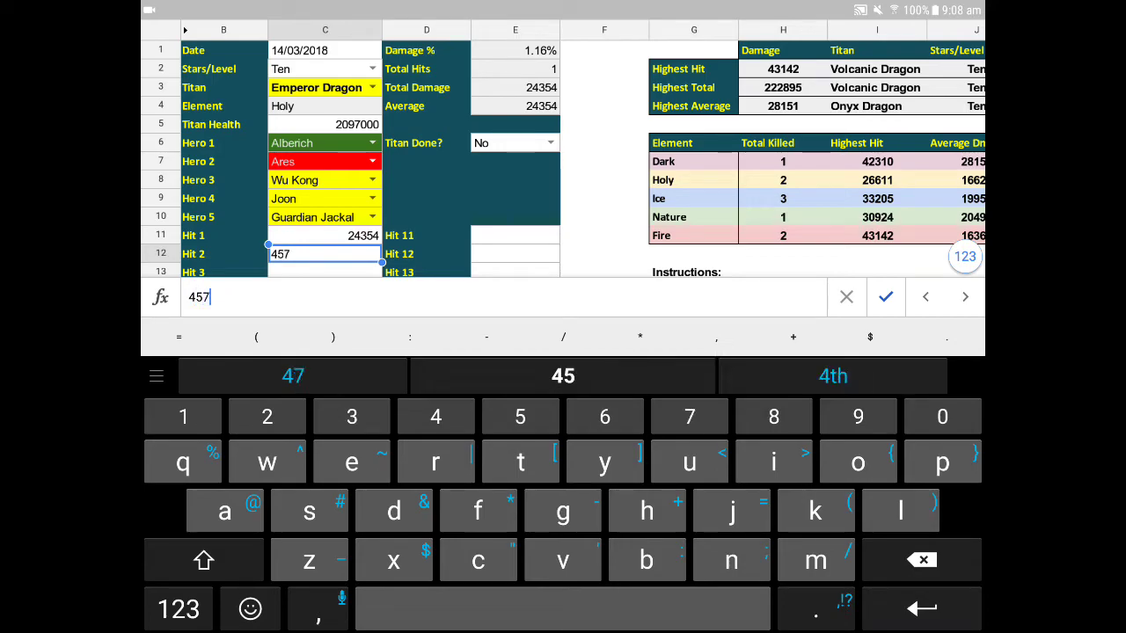
text(65)
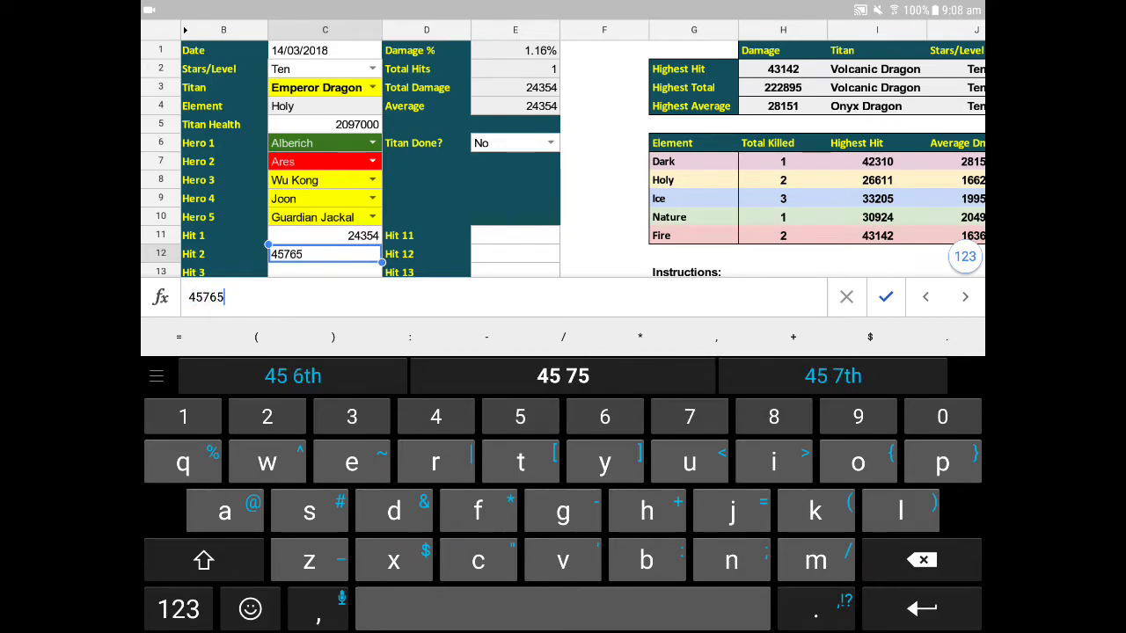
click(886, 297)
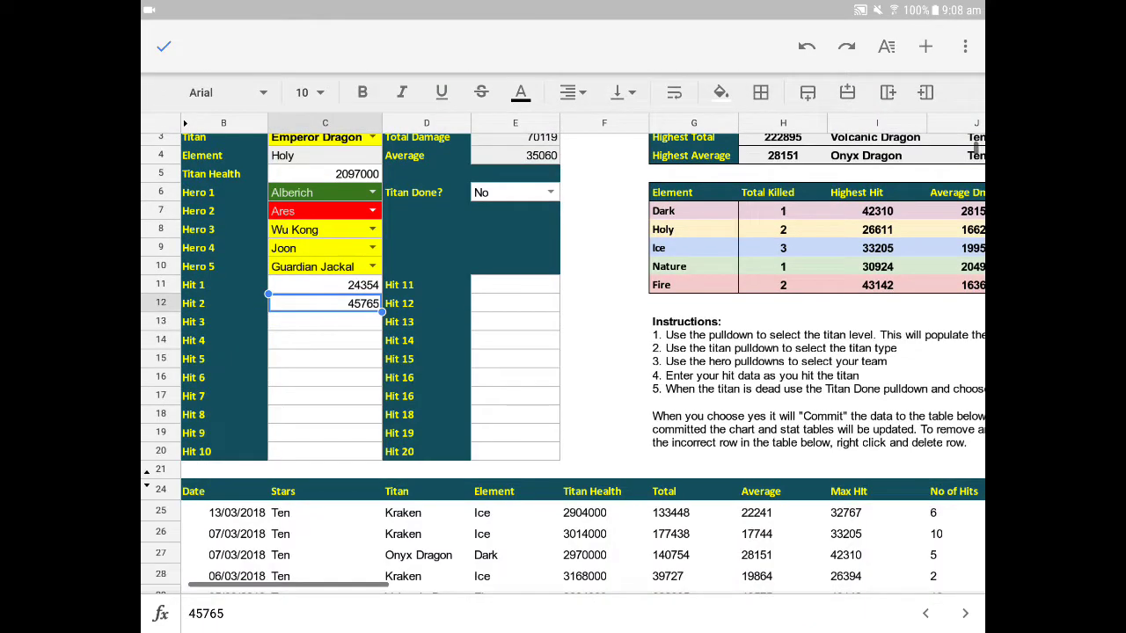
click(324, 322)
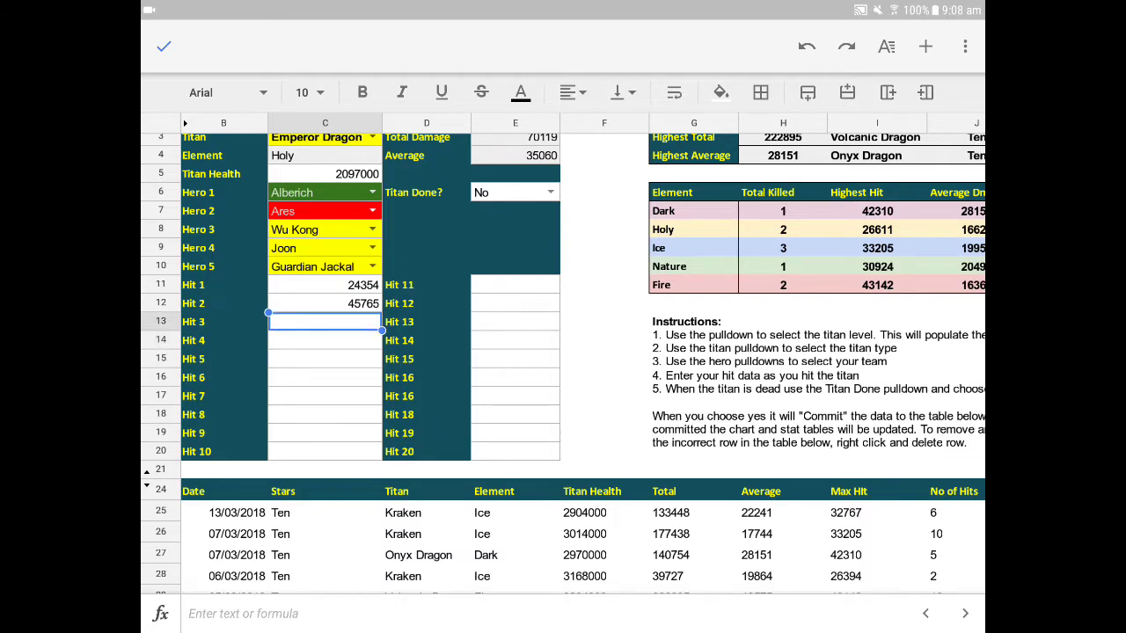
click(324, 321)
text(8)
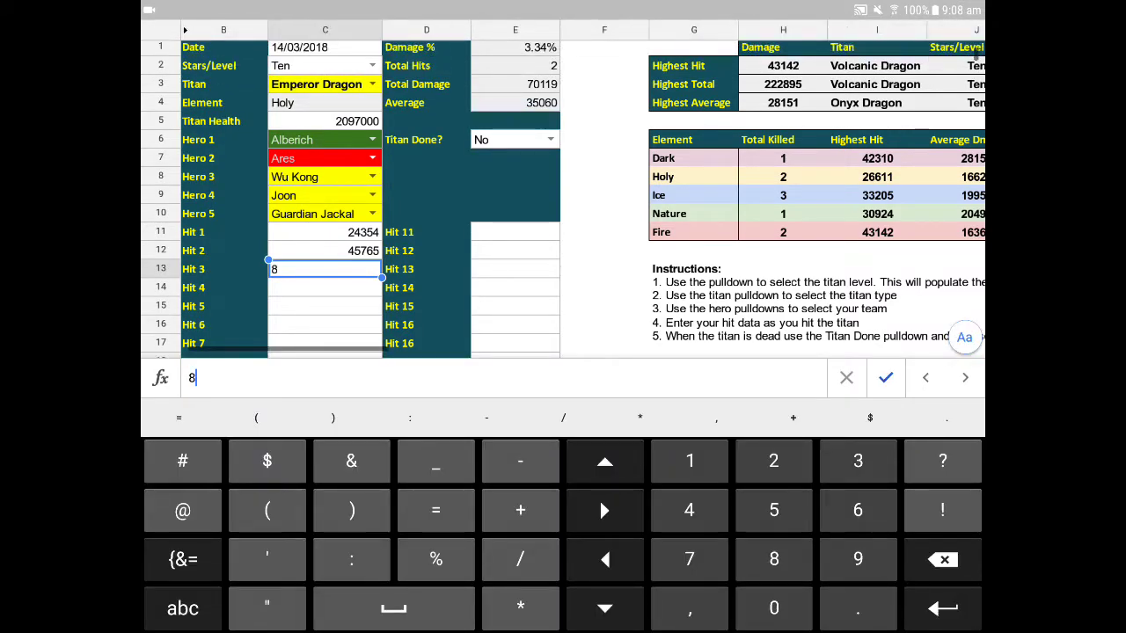
text(064)
click(885, 377)
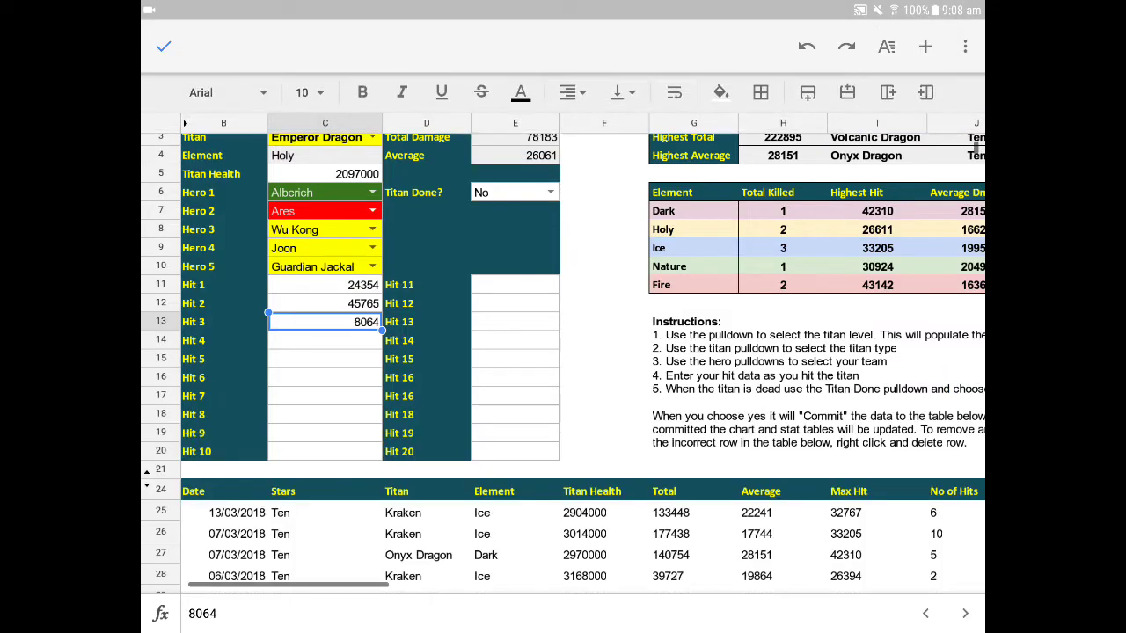
Set Titan Done? in F6 to Yes to log the Emperor Dragon run.
scroll(563, 352, up, 1)
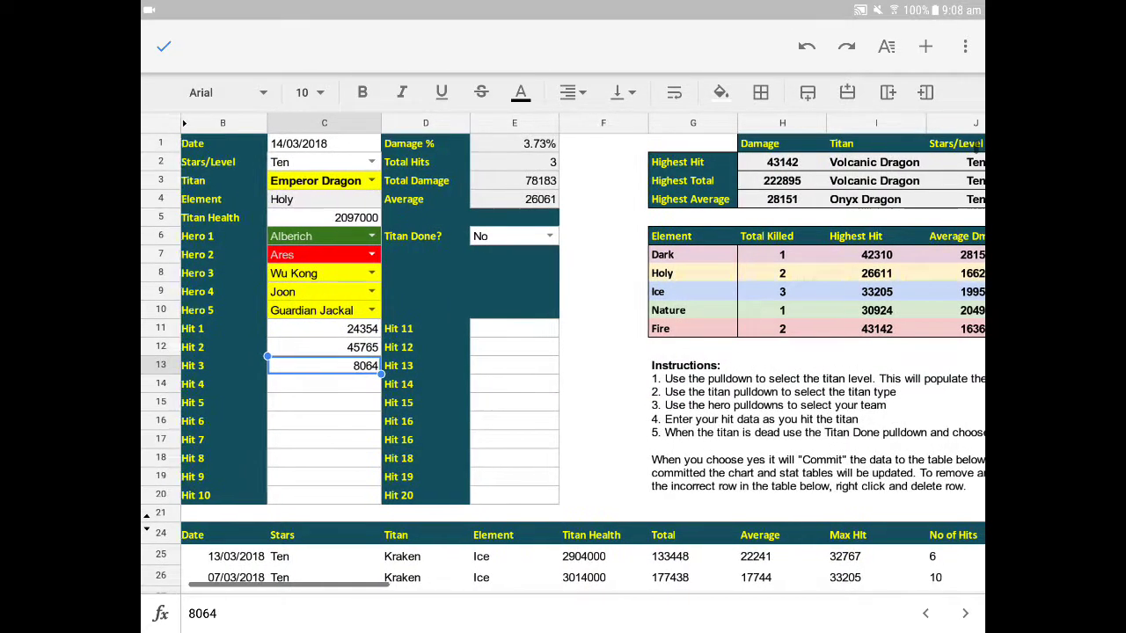
scroll(563, 352, down, 5)
scroll(563, 352, up, 5)
scroll(563, 352, down, 5)
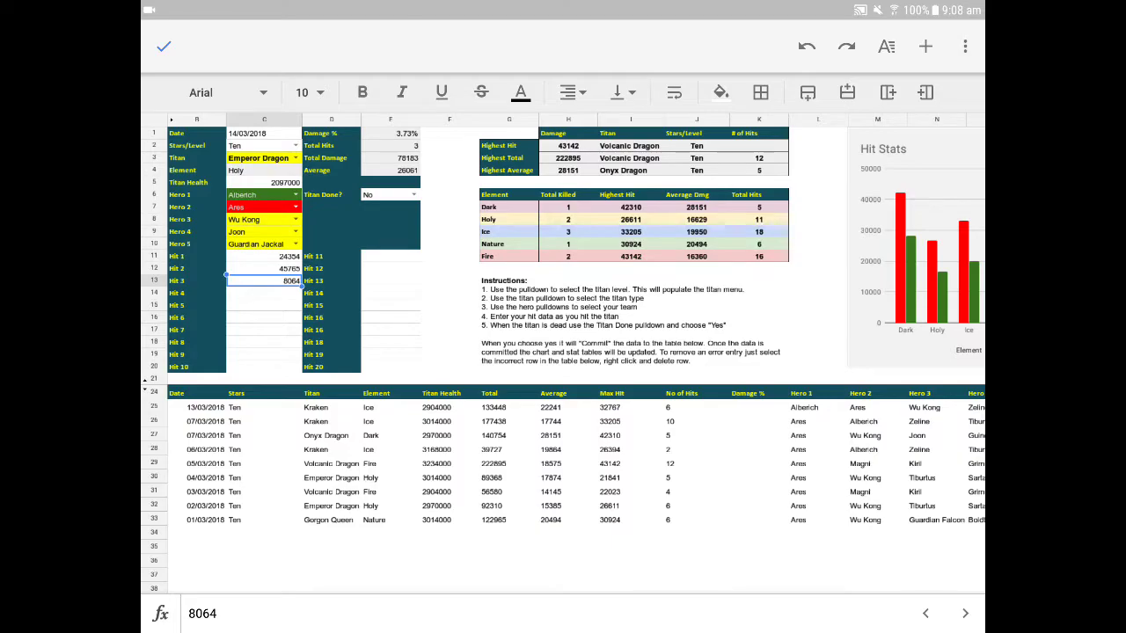
click(390, 194)
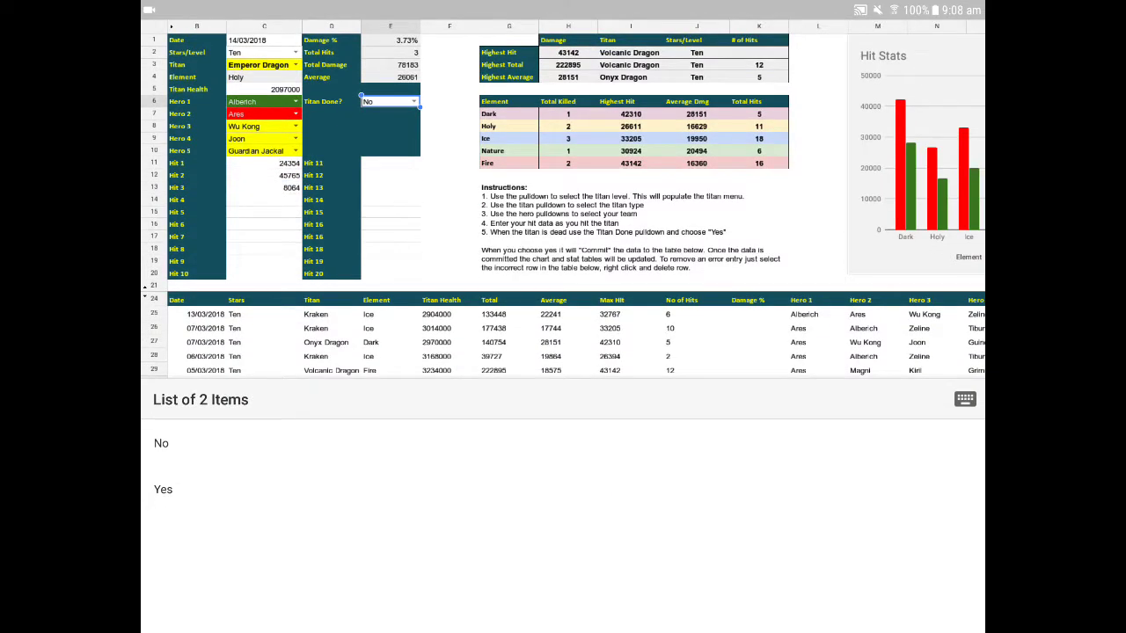
click(163, 489)
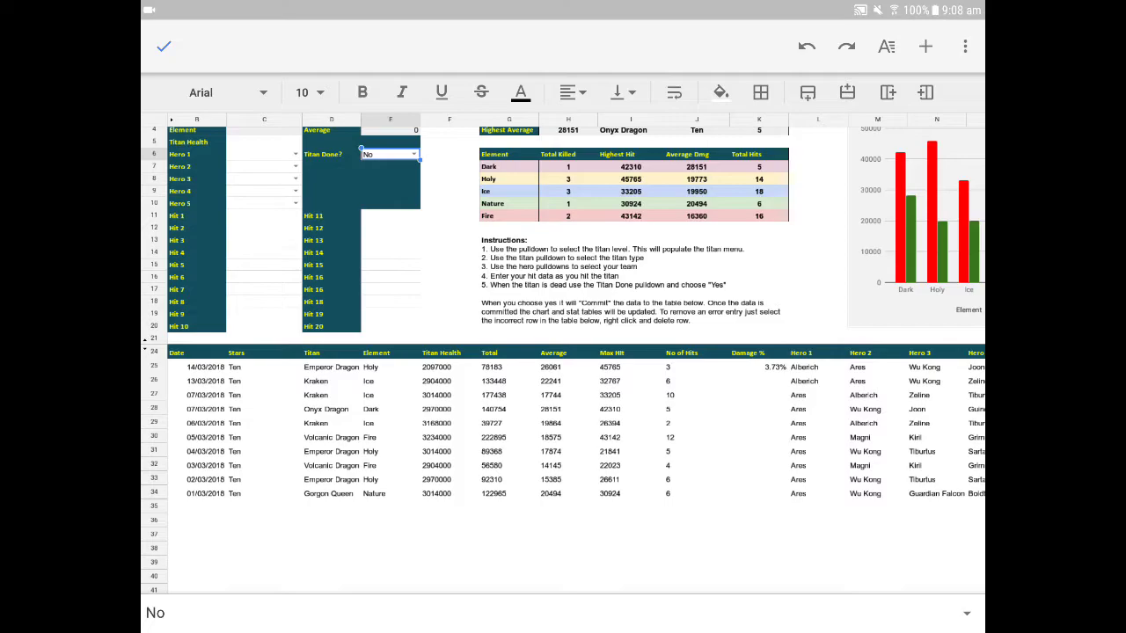
scroll(563, 352, right, 4)
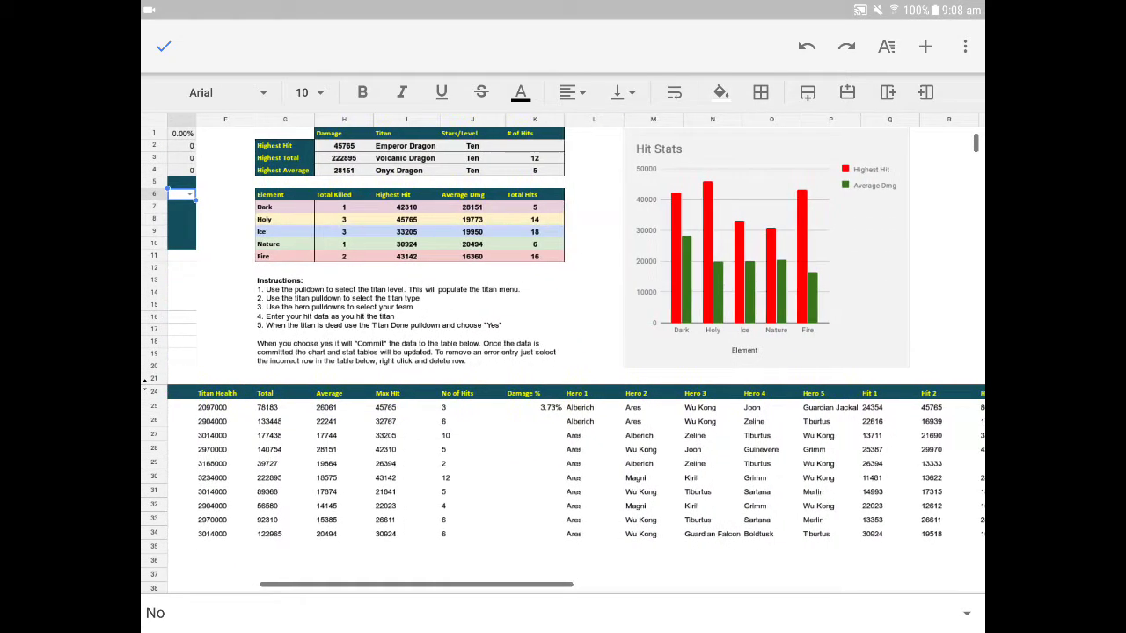
scroll(563, 352, left, 4)
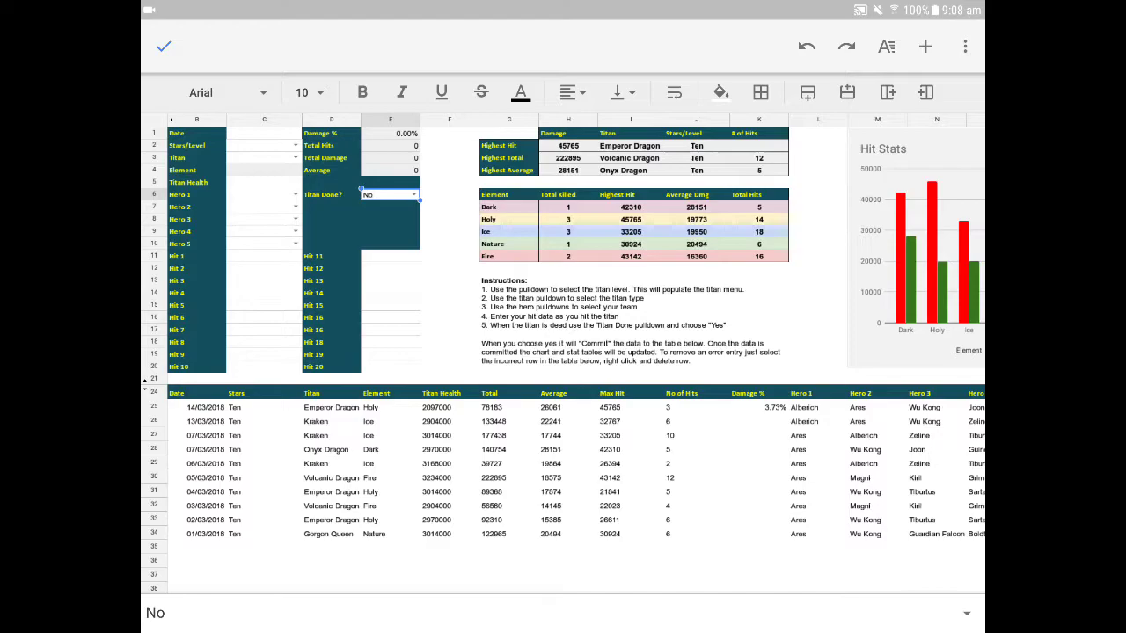
key(Escape)
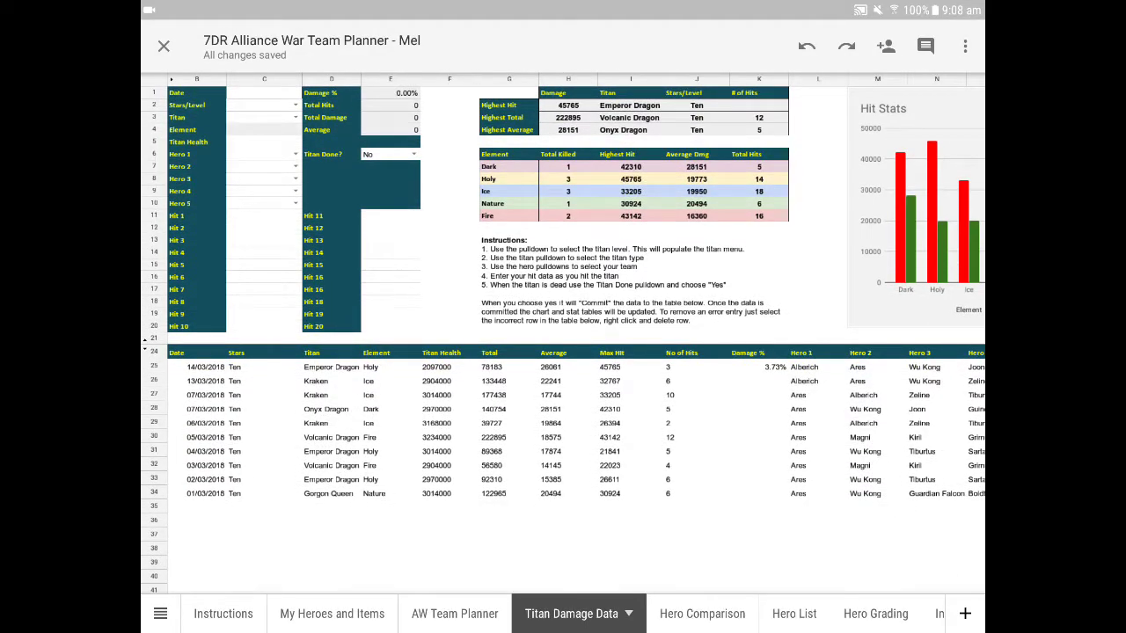
Delete history row 25 holding the test 14/03/2018 Emperor Dragon run.
click(154, 366)
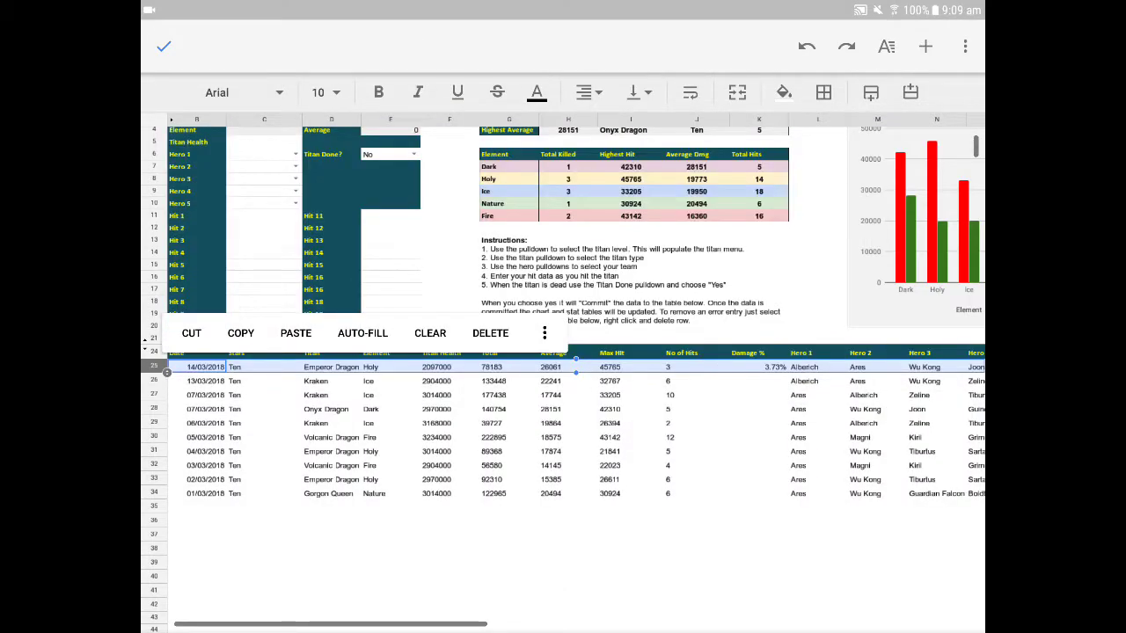
click(490, 333)
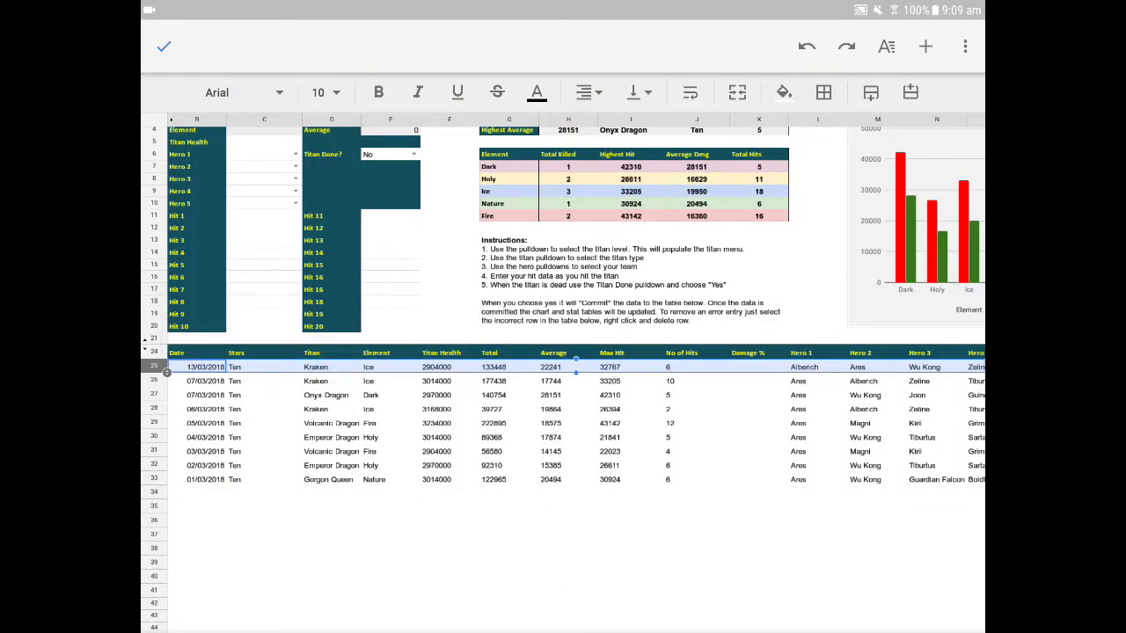
click(196, 506)
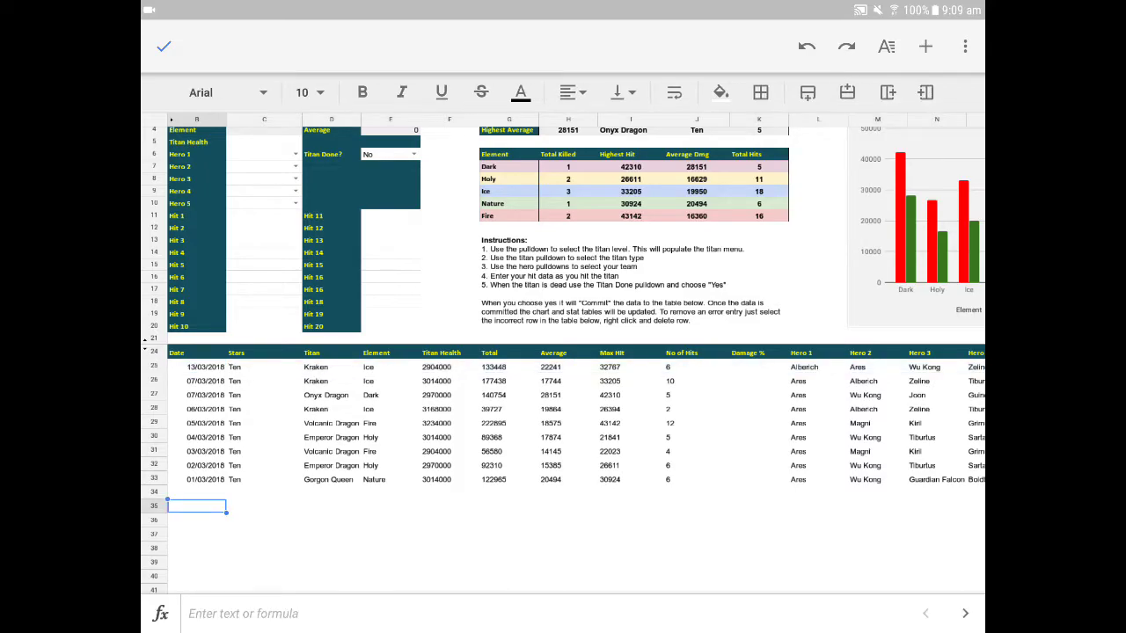
scroll(563, 352, up, 1)
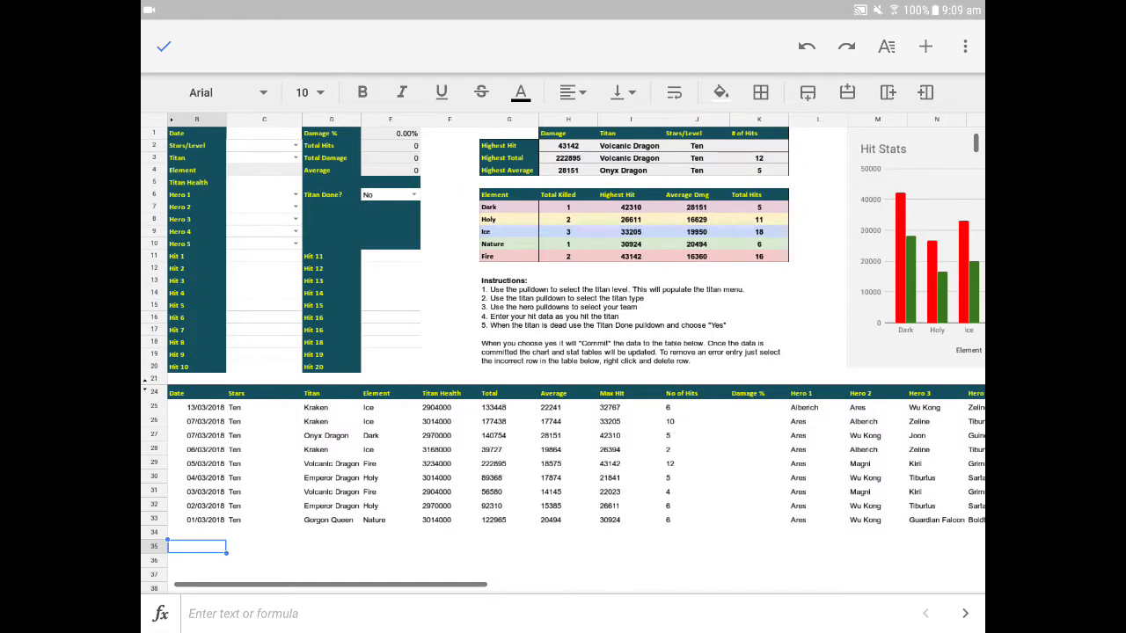